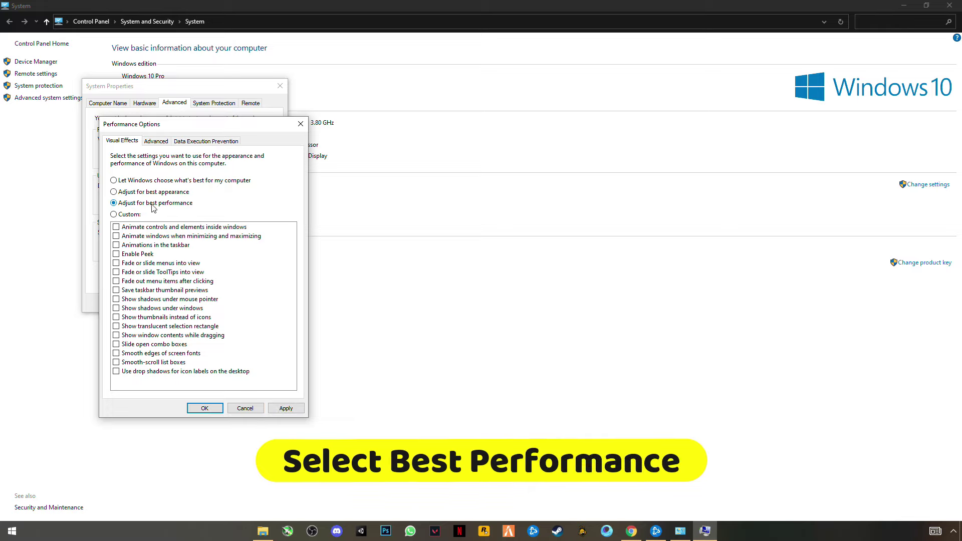
Step: Apply the best-performance visual effects setting, confirm System Properties, and close the System and My PC windows
{"action": "left_click", "coordinate": [286, 408]}
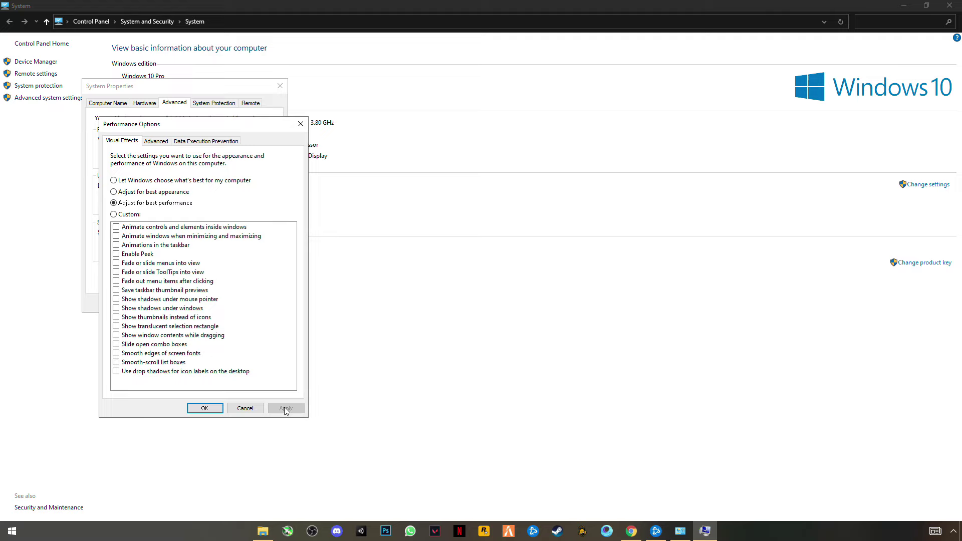
{"action": "left_click", "coordinate": [208, 410]}
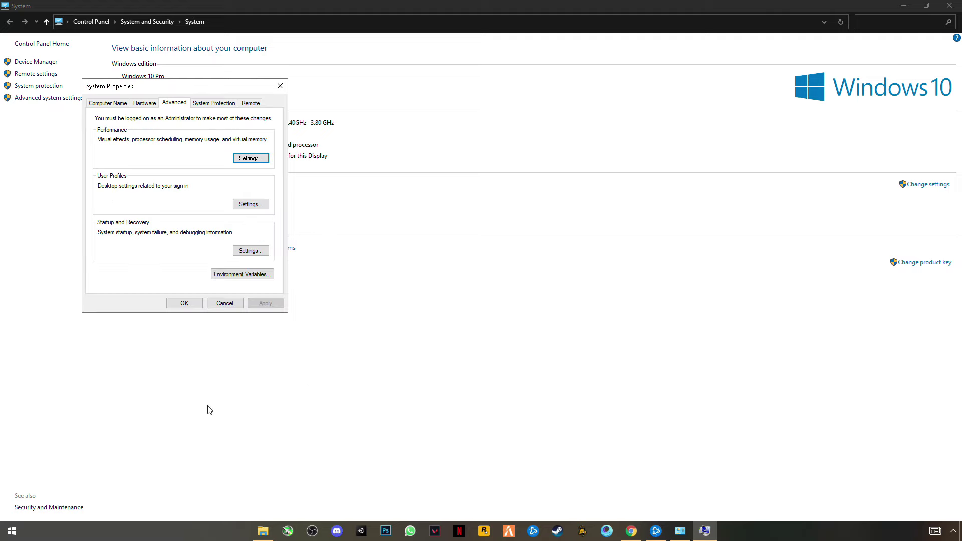
{"action": "left_click", "coordinate": [195, 303]}
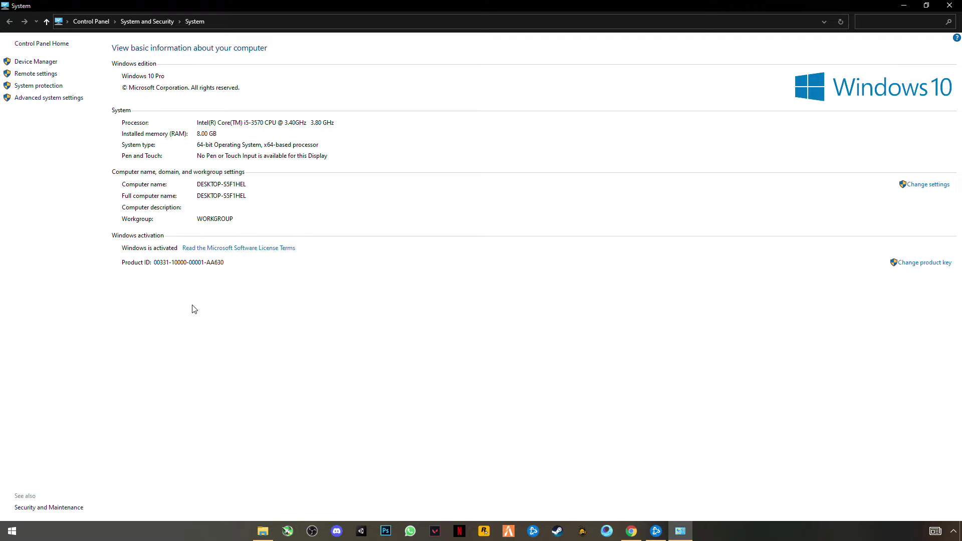
{"action": "left_click", "coordinate": [946, 5]}
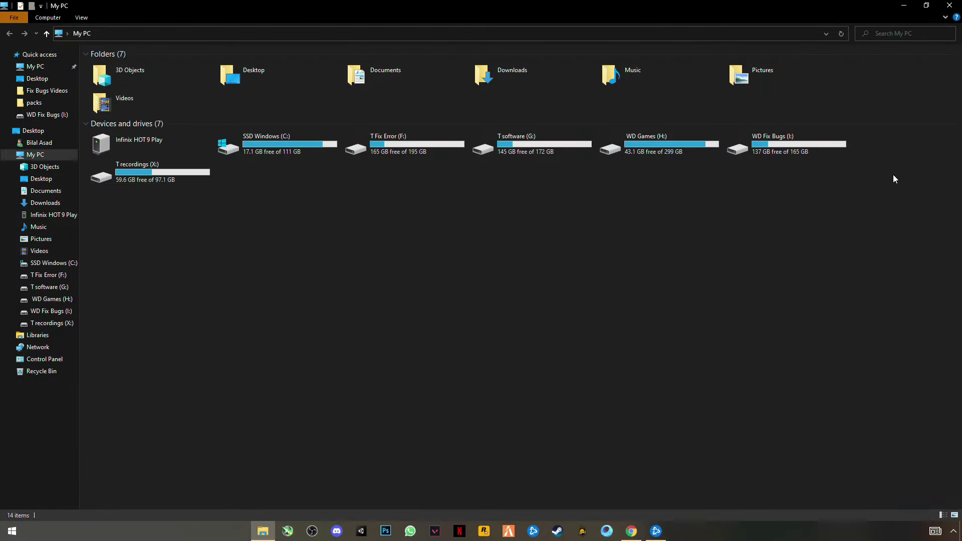
{"action": "left_click", "coordinate": [949, 6]}
Step: Disable EpicGamesLauncher and Skype as startup apps in Task Manager, leaving Razer Synapse enabled, and close it
{"action": "right_click", "coordinate": [800, 532]}
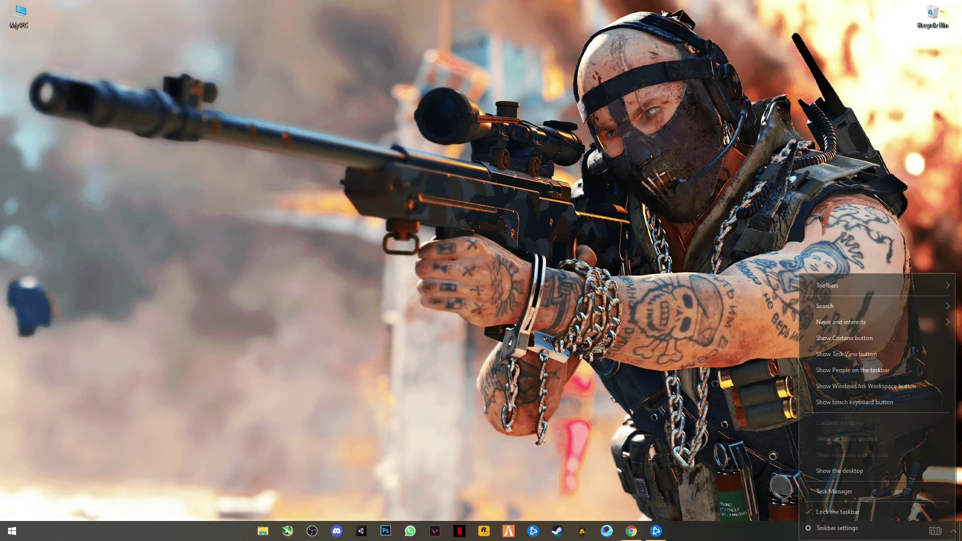
{"action": "left_click", "coordinate": [819, 493]}
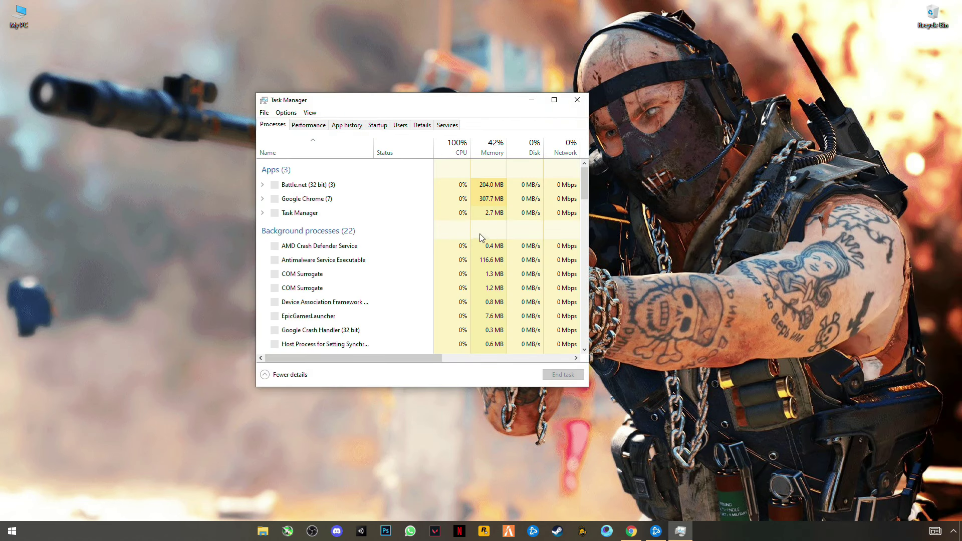
{"action": "left_click", "coordinate": [384, 126]}
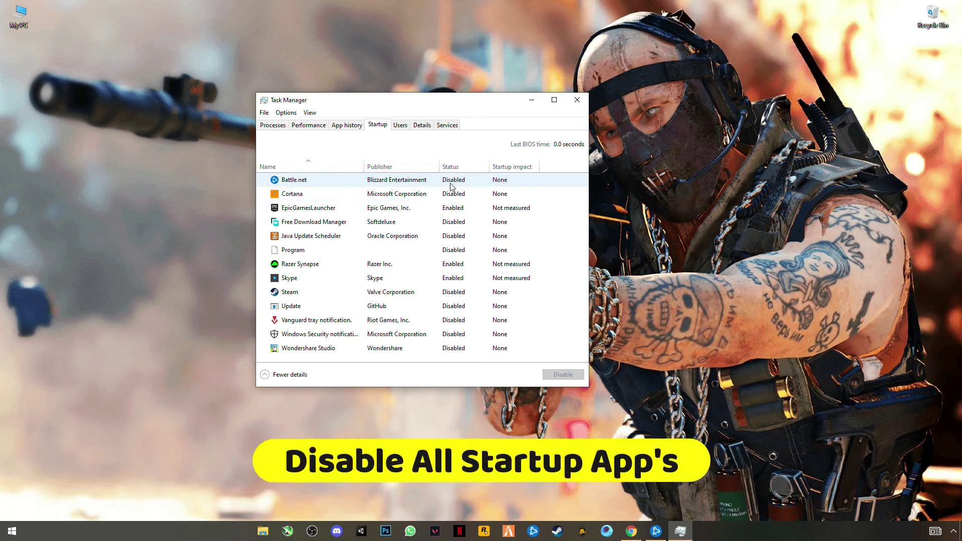
{"action": "left_click", "coordinate": [454, 213]}
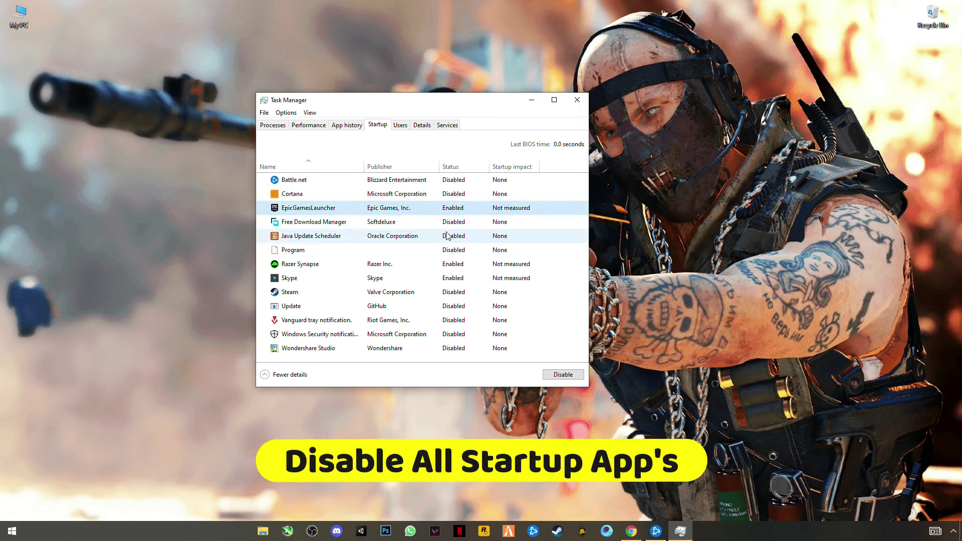
{"action": "left_click", "coordinate": [564, 374]}
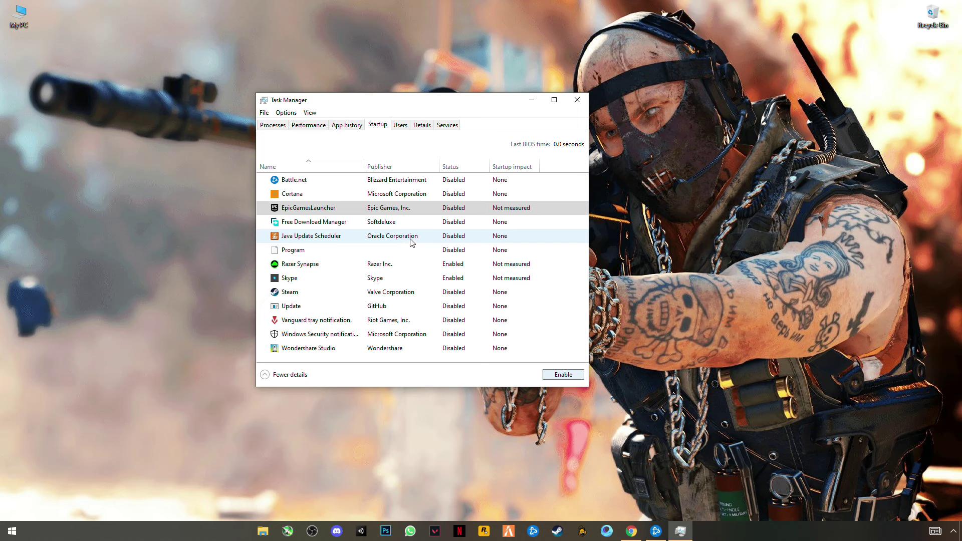
{"action": "left_click", "coordinate": [450, 278]}
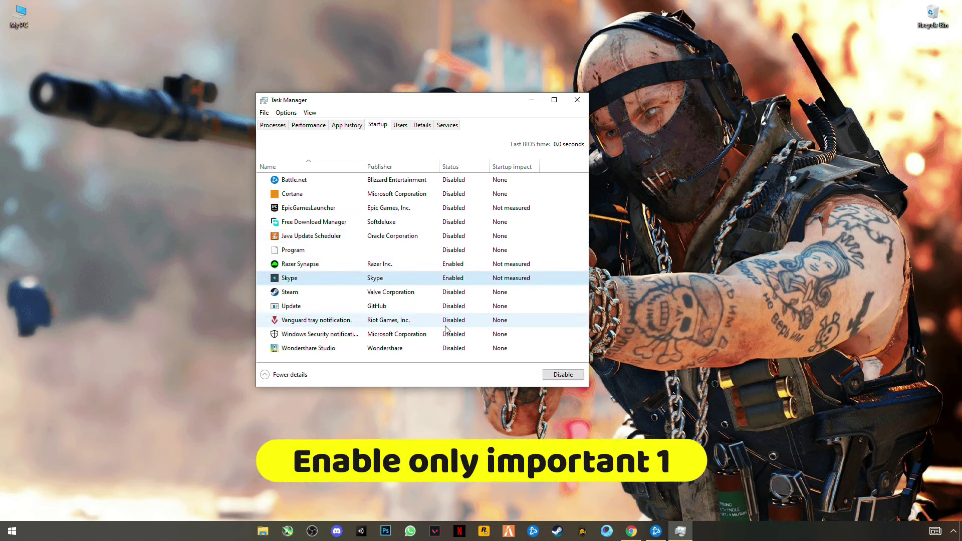
{"action": "left_click", "coordinate": [563, 375]}
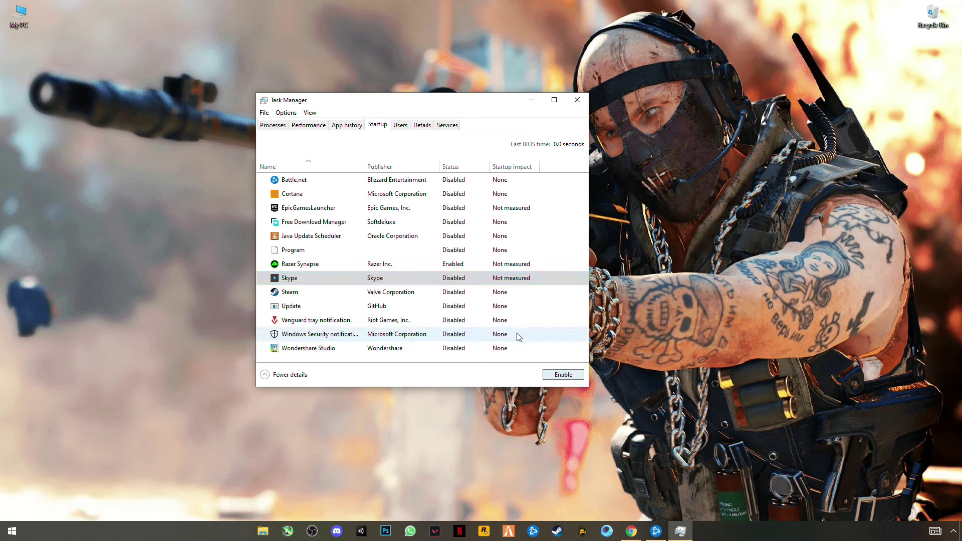
{"action": "left_click", "coordinate": [581, 106]}
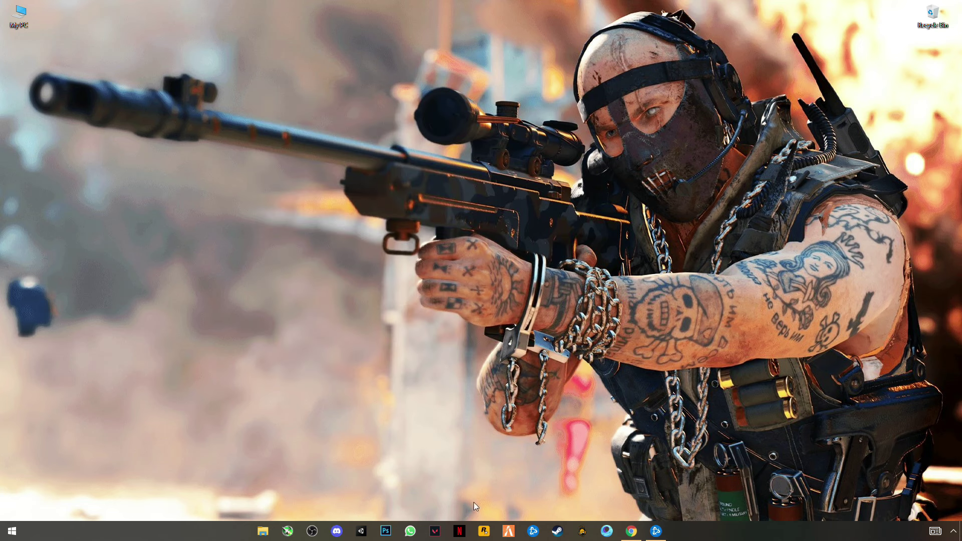
Step: From the additional power settings in Windows Settings, start a new power plan based on High performance, named Warzone S5
{"action": "left_click", "coordinate": [5, 537]}
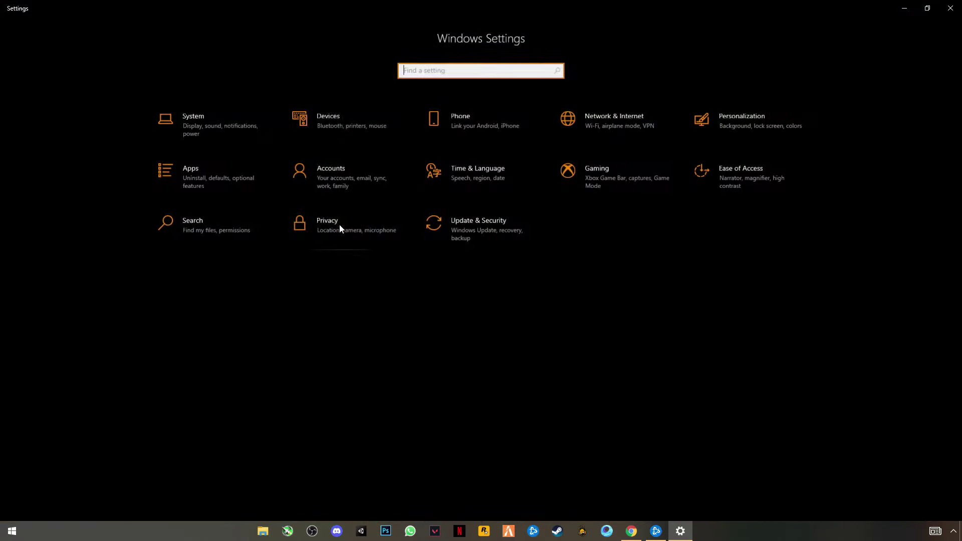
{"action": "left_click", "coordinate": [229, 120]}
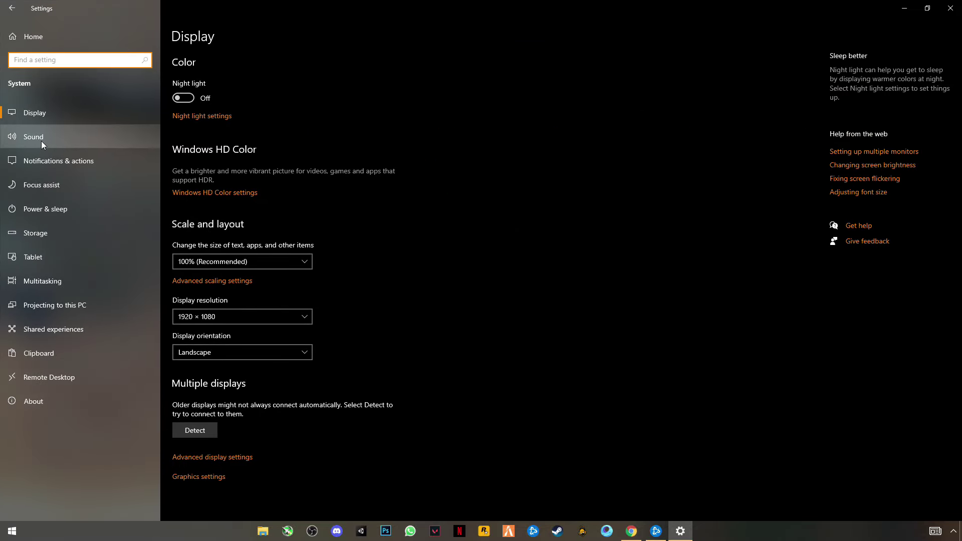
{"action": "left_click", "coordinate": [49, 211]}
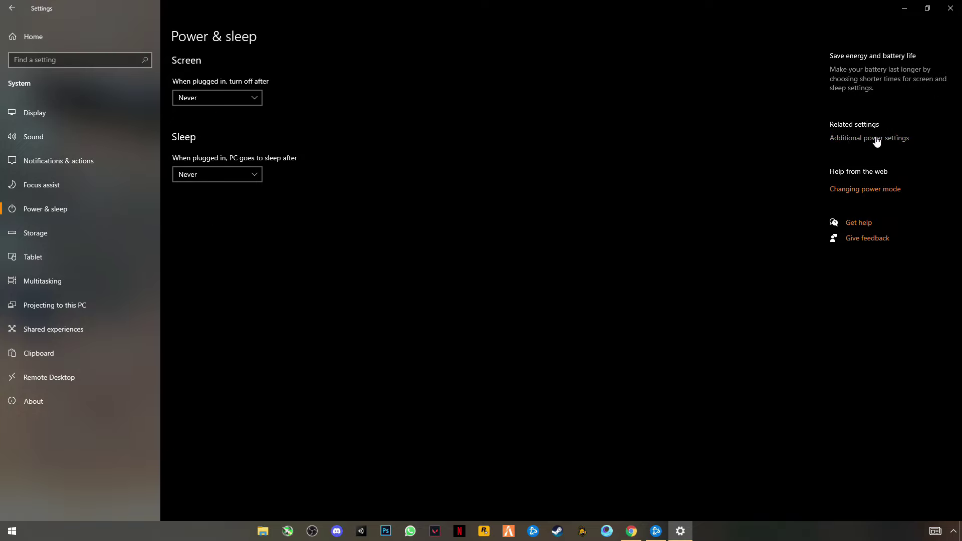
{"action": "left_click", "coordinate": [876, 139]}
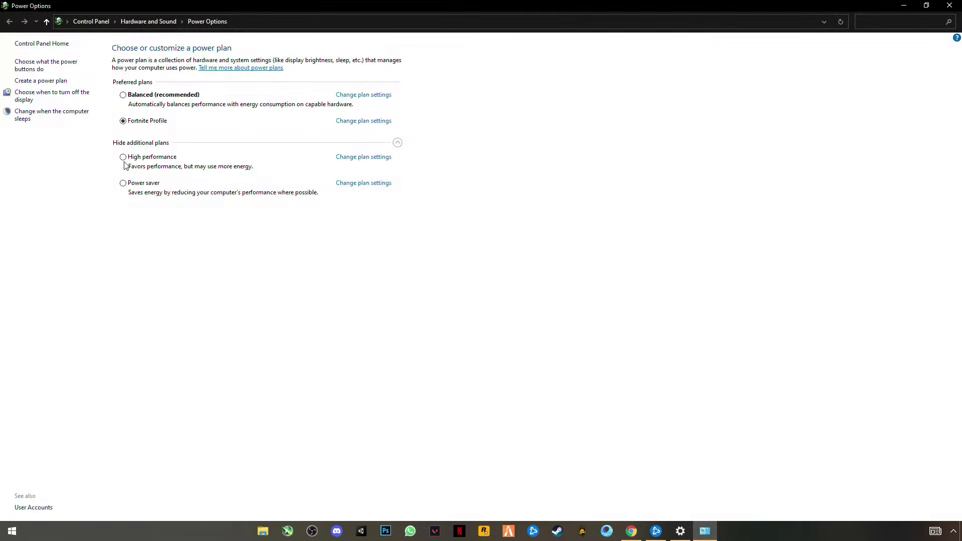
{"action": "left_click", "coordinate": [48, 83]}
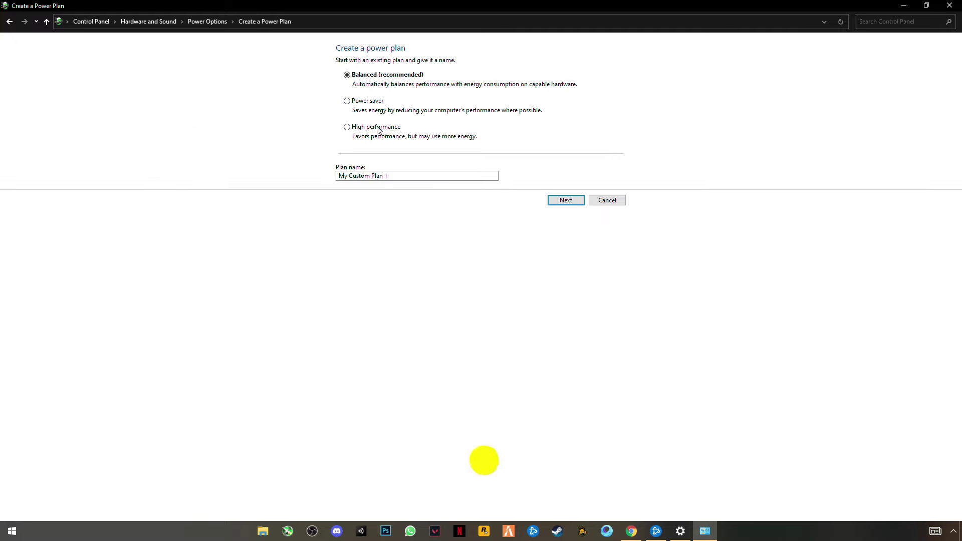
{"action": "left_click", "coordinate": [347, 127]}
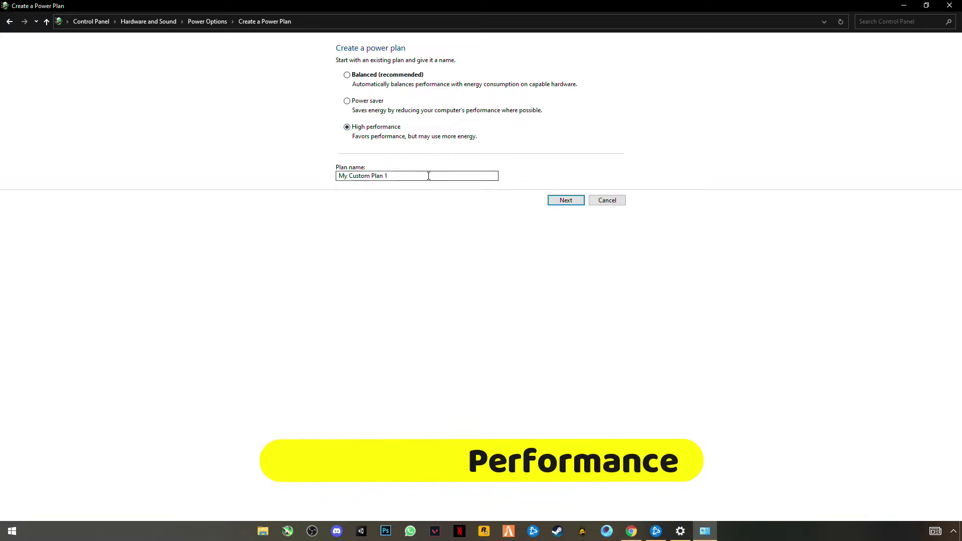
{"action": "left_click_drag", "start_coordinate": [337, 176], "coordinate": [406, 173]}
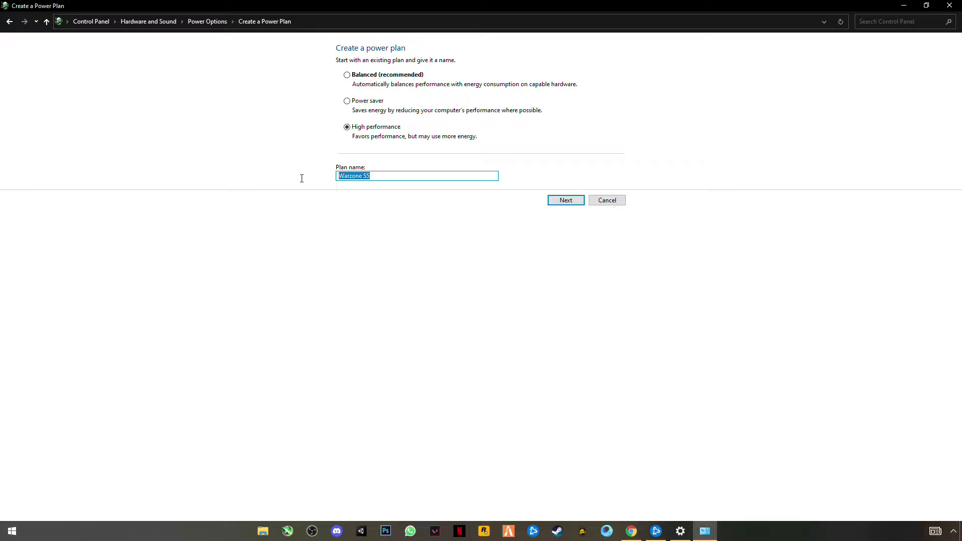
{"action": "left_click", "coordinate": [565, 200]}
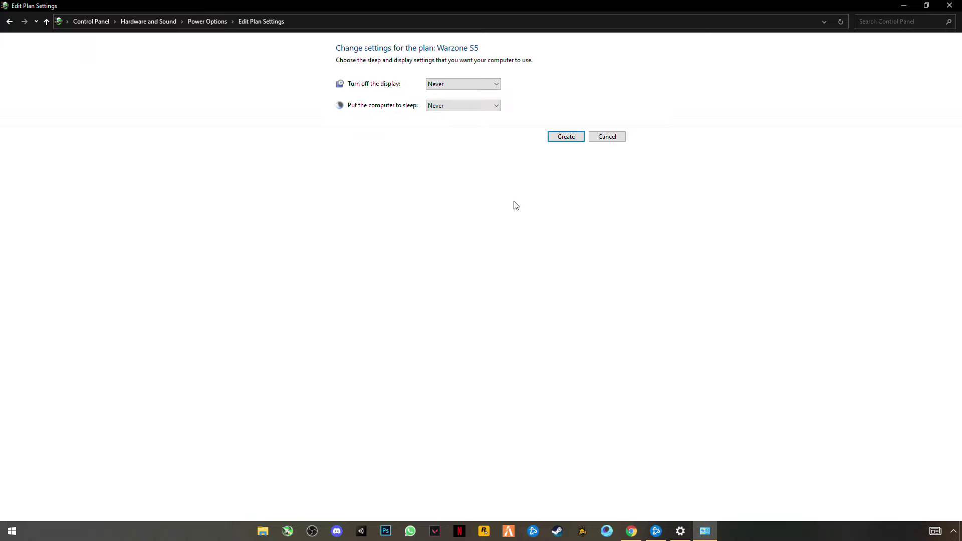
Step: Create the Warzone S5 plan with display turn-off and computer sleep both set to Never, and close the settings windows
{"action": "left_click", "coordinate": [430, 84]}
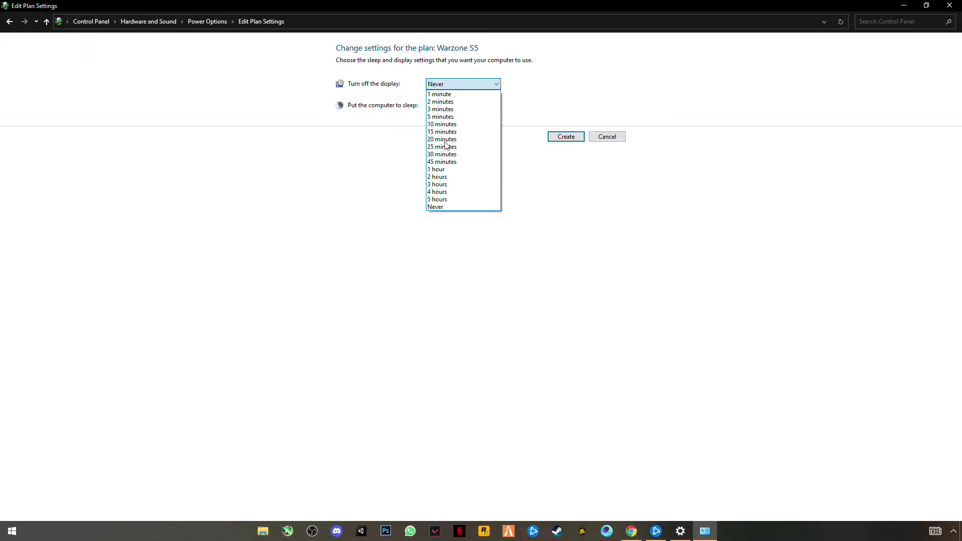
{"action": "left_click", "coordinate": [444, 208]}
{"action": "left_click", "coordinate": [470, 104]}
{"action": "left_click", "coordinate": [438, 229]}
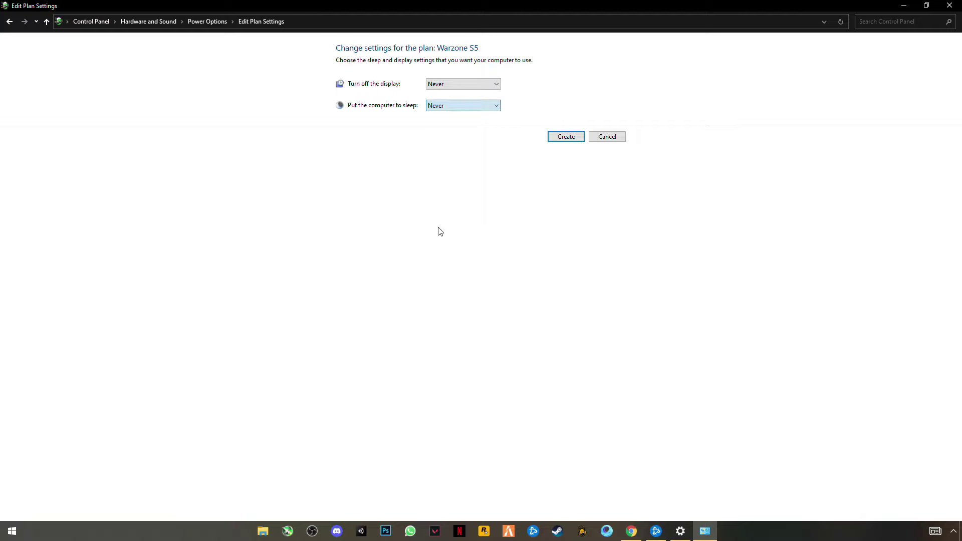
{"action": "left_click", "coordinate": [560, 142]}
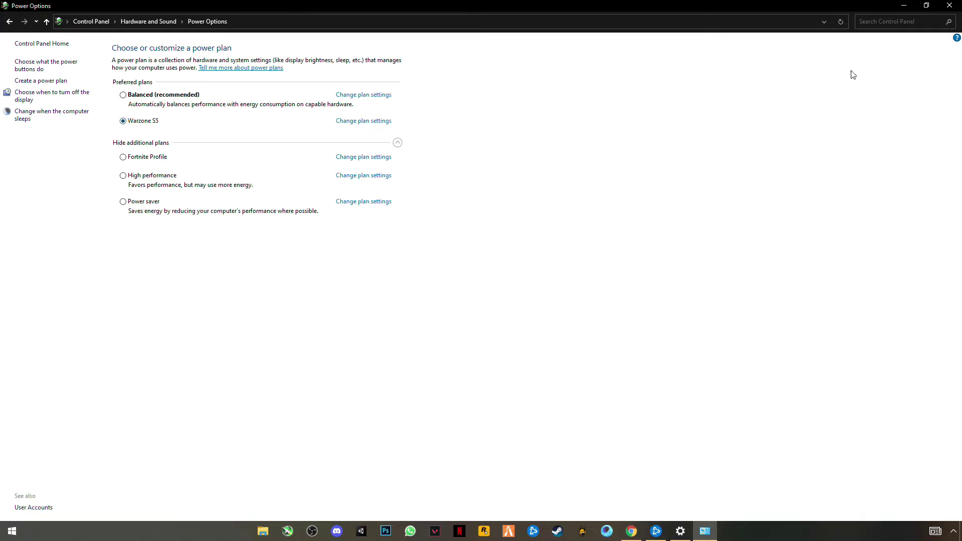
{"action": "key", "text": "alt+F4"}
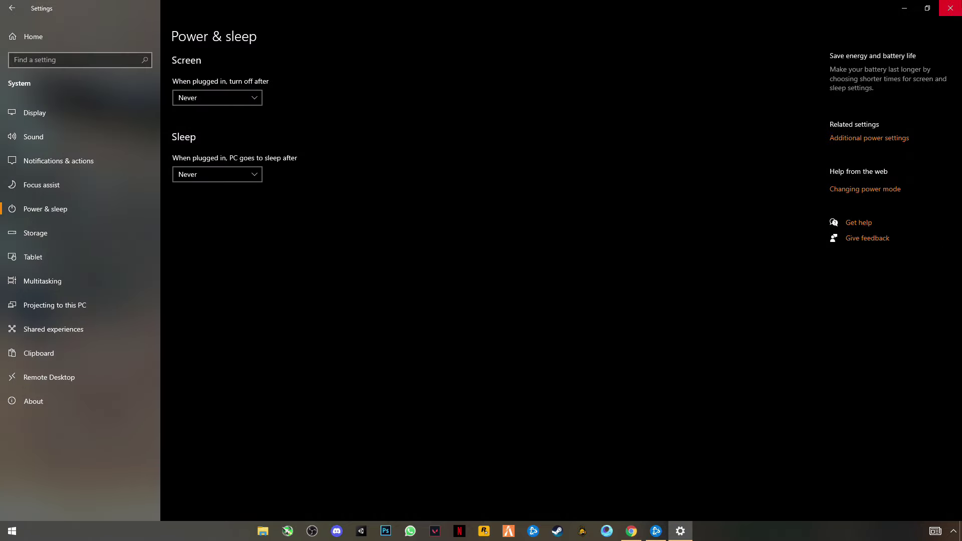
{"action": "key", "text": "alt+F4"}
Step: Open the Windows Temp folder by running TEMP from the Run dialog
{"action": "key", "text": "super"}
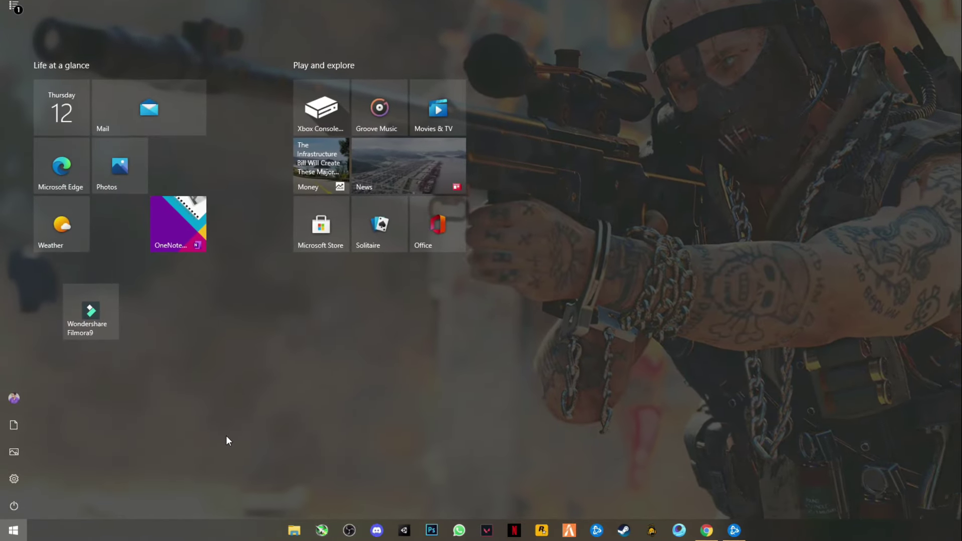
{"action": "type", "text": "run"}
{"action": "key", "text": "Return"}
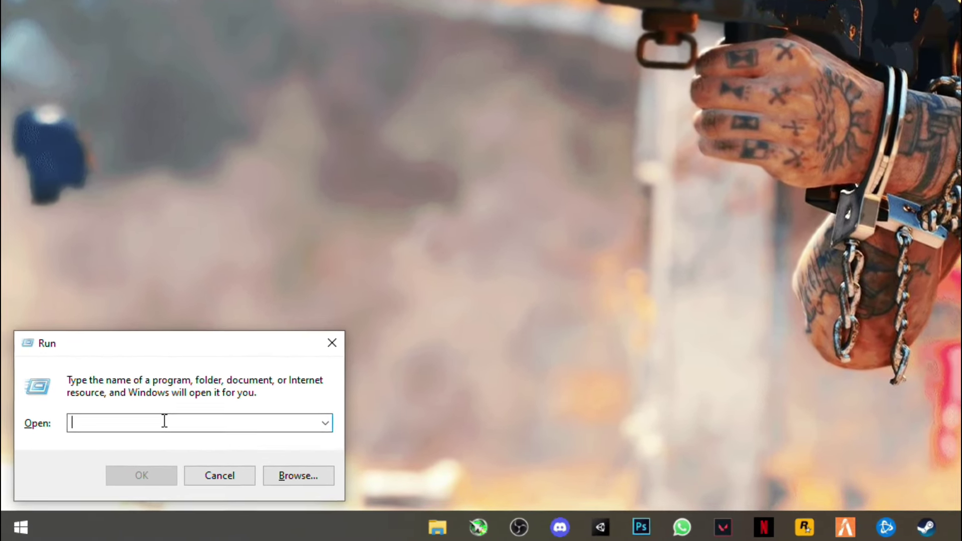
{"action": "type", "text": "TE"}
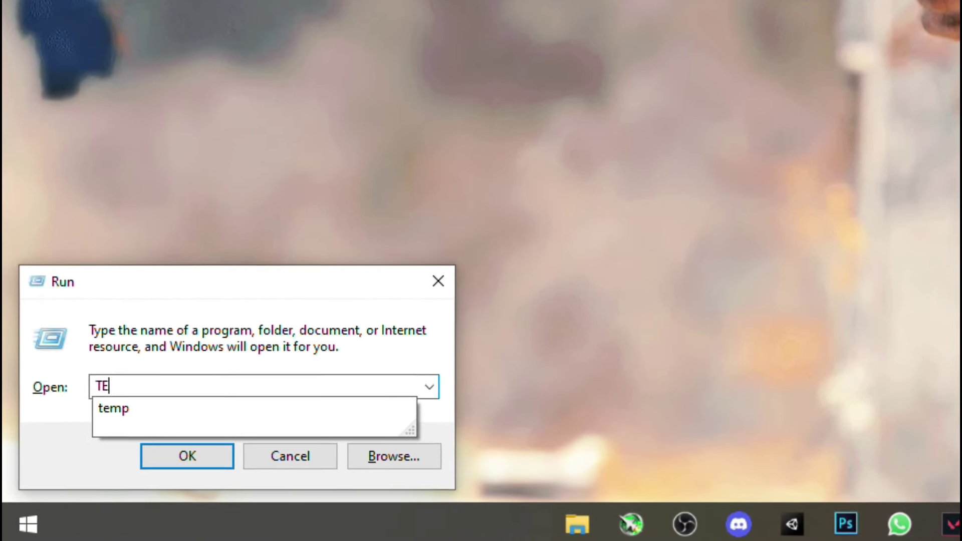
{"action": "type", "text": "MP"}
{"action": "key", "text": "Return"}
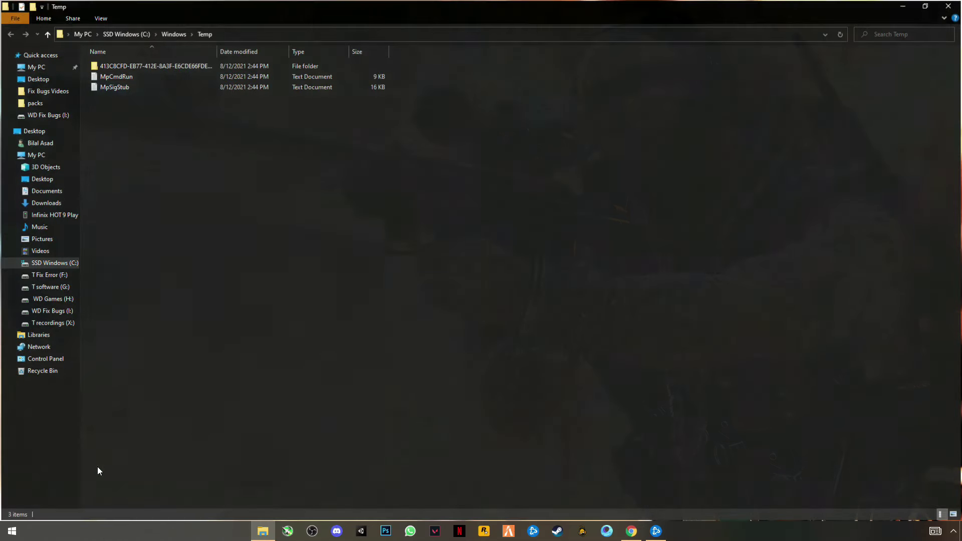
Step: Delete all items in the Windows Temp folder and close the folder window
{"action": "left_click_drag", "start_coordinate": [158, 119], "coordinate": [148, 62]}
{"action": "right_click", "coordinate": [147, 63]}
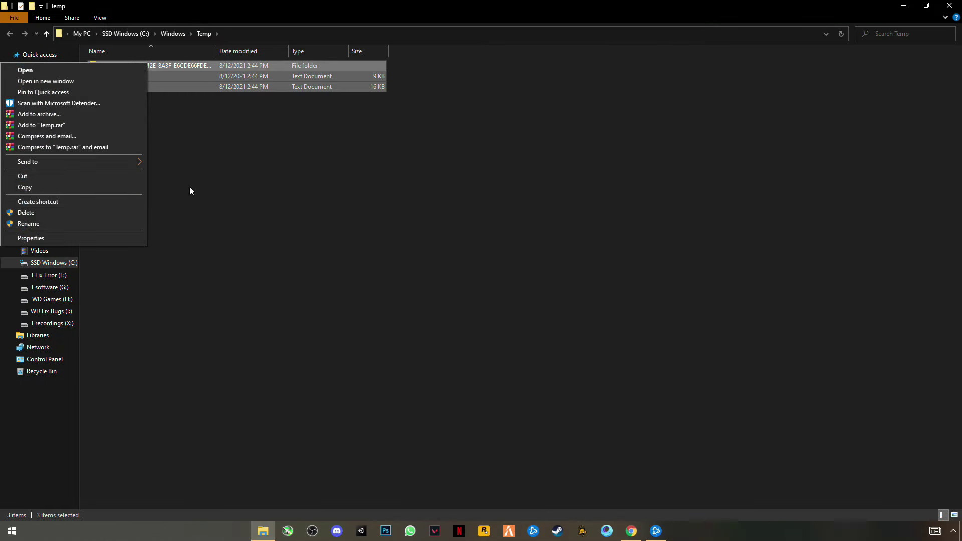
{"action": "left_click", "coordinate": [44, 213]}
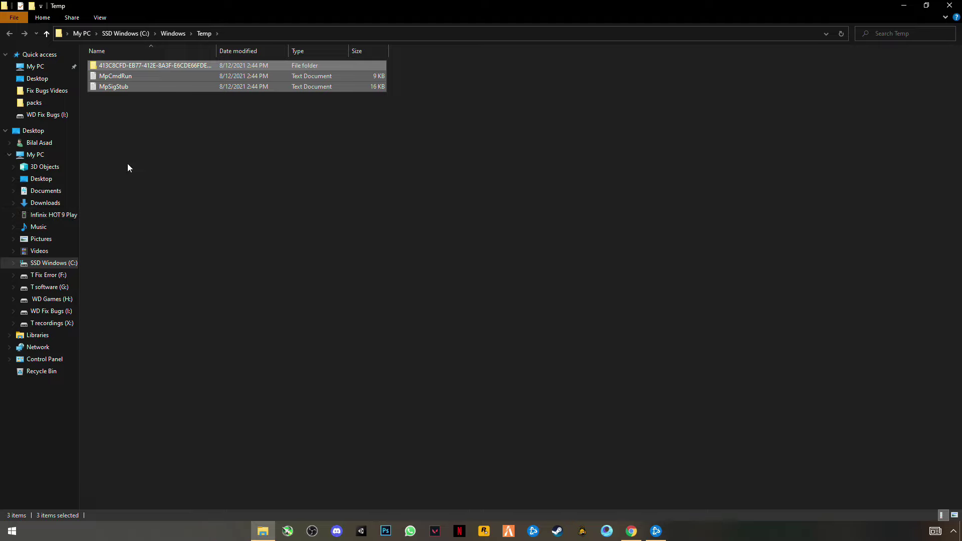
{"action": "left_click", "coordinate": [950, 5]}
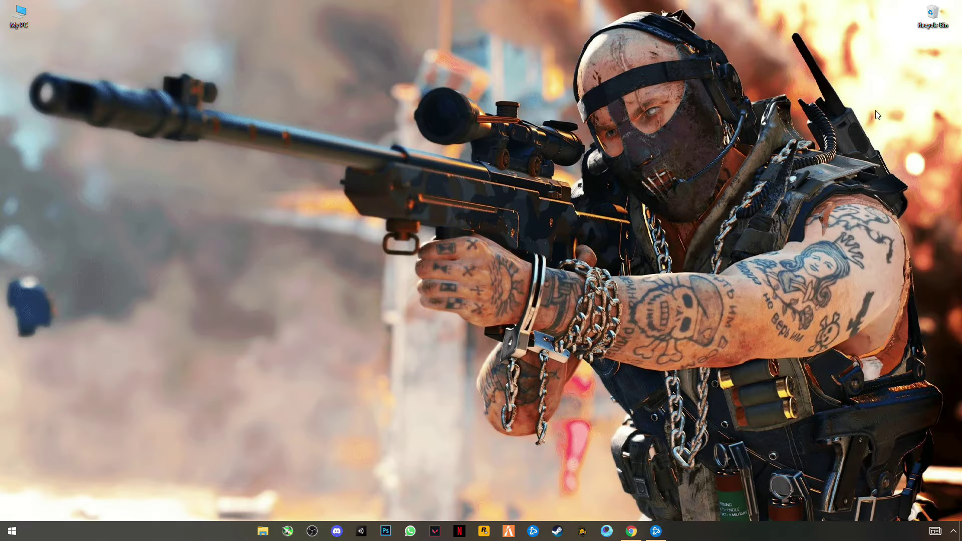
Step: Open the user's temporary files folder by running %TEMP% from the Run dialog
{"action": "left_click", "coordinate": [12, 532]}
{"action": "type", "text": "run"}
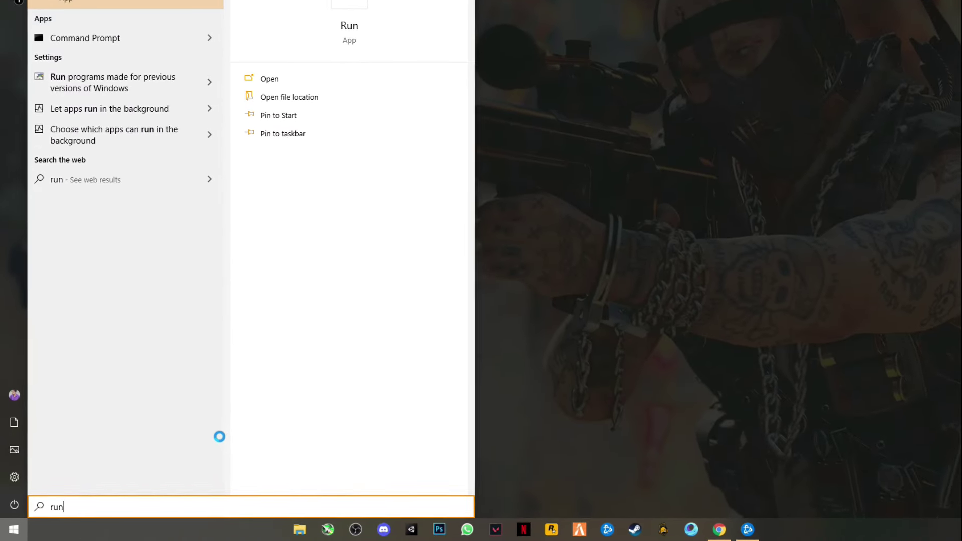
{"action": "key", "text": "Return"}
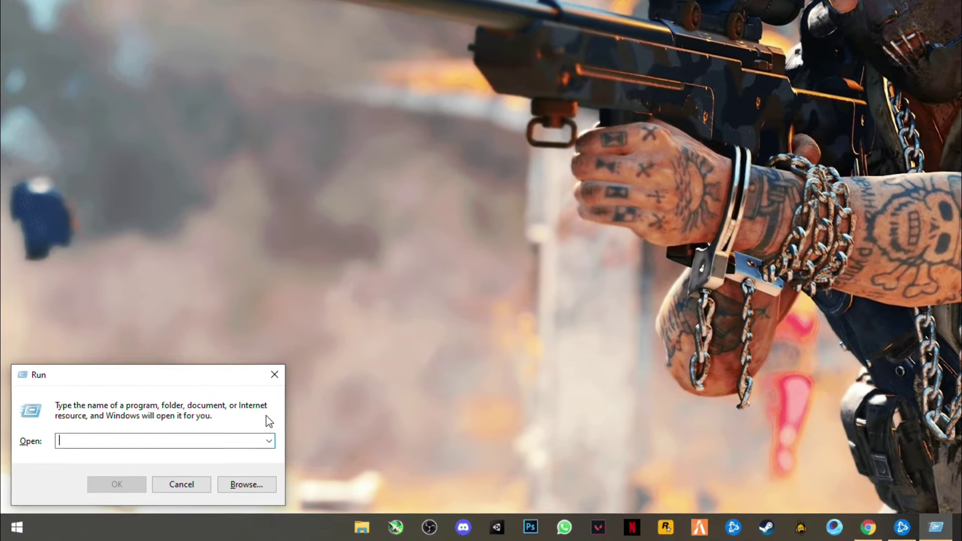
{"action": "type", "text": "%TE"}
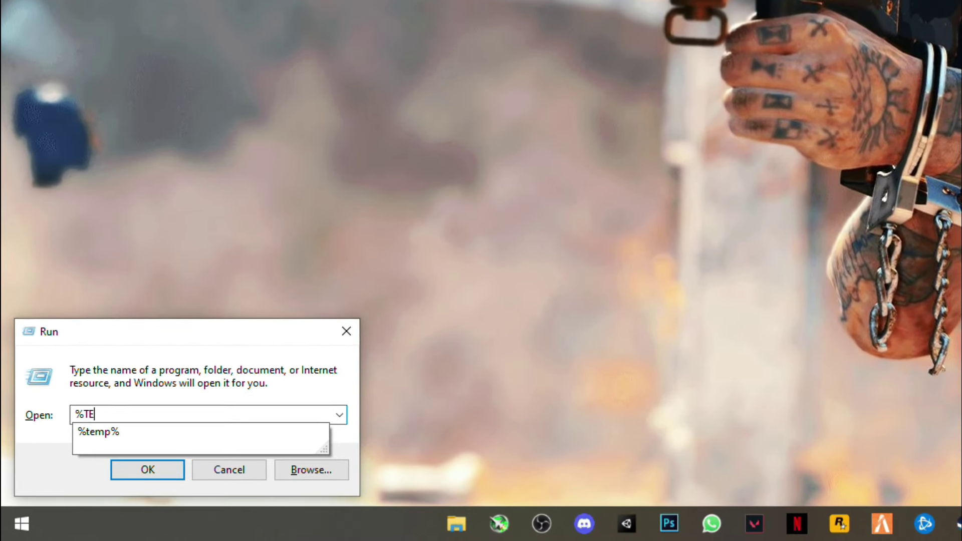
{"action": "type", "text": "MP%"}
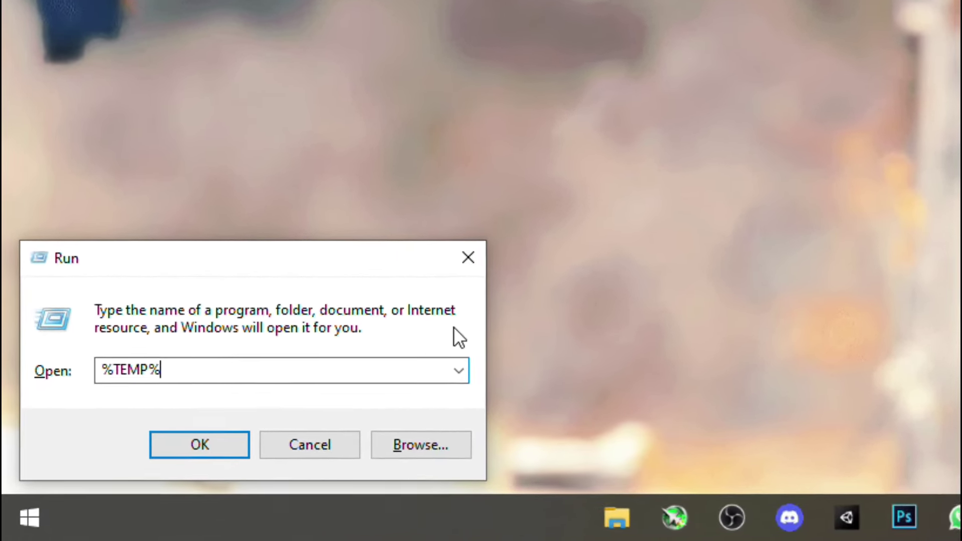
{"action": "left_click_drag", "start_coordinate": [246, 374], "coordinate": [46, 359]}
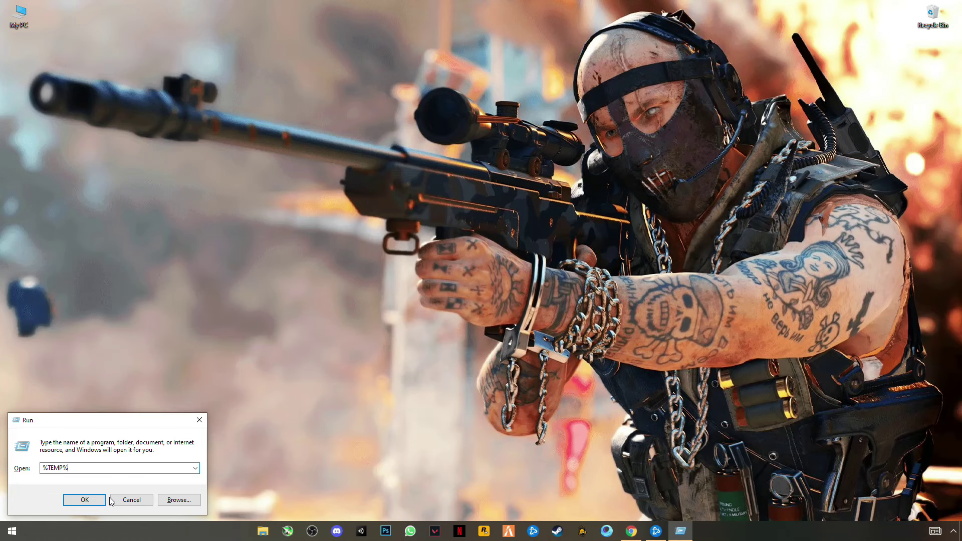
{"action": "left_click", "coordinate": [103, 500]}
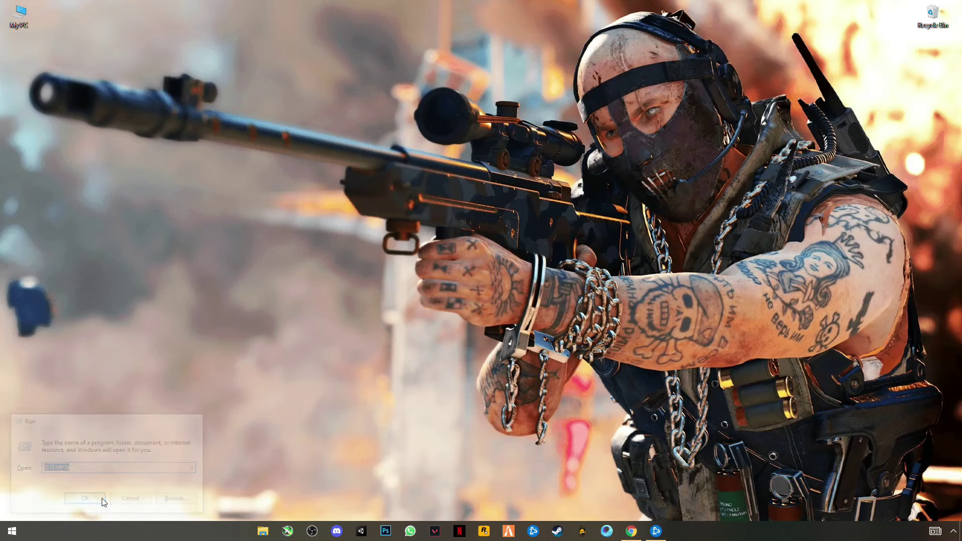
Step: Delete all items in the user's Temp folder, skipping the file in use, and close the folder window
{"action": "left_click_drag", "start_coordinate": [958, 346], "coordinate": [134, 65]}
{"action": "right_click", "coordinate": [134, 65]}
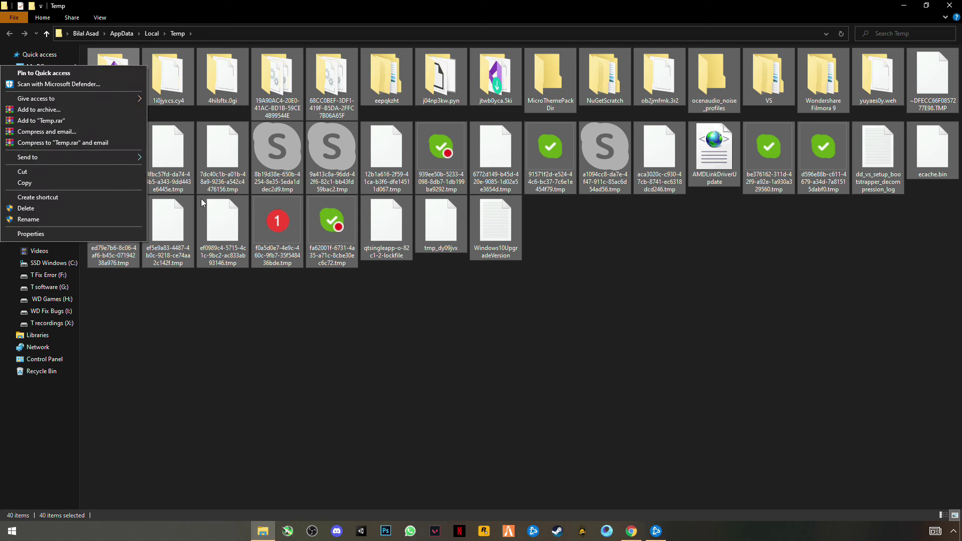
{"action": "left_click", "coordinate": [40, 207]}
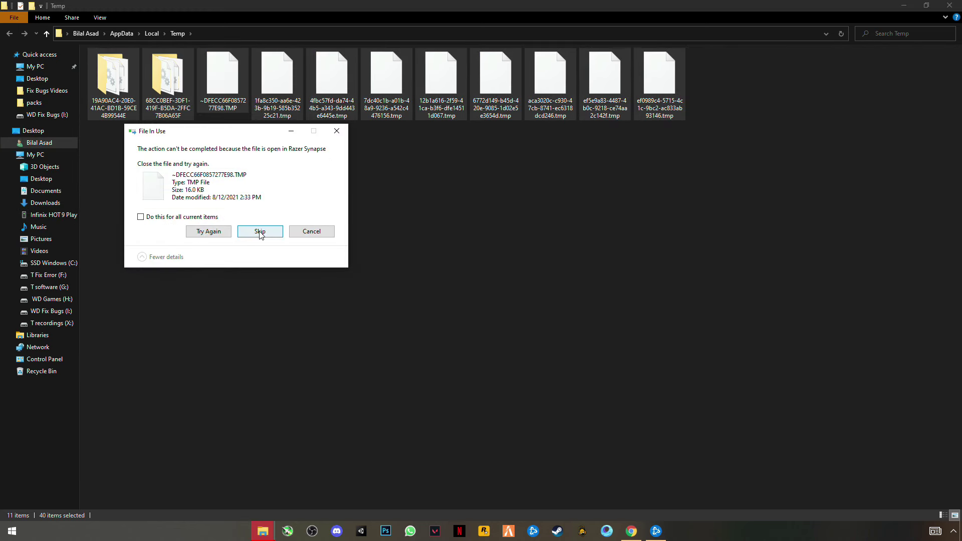
{"action": "left_click", "coordinate": [258, 232]}
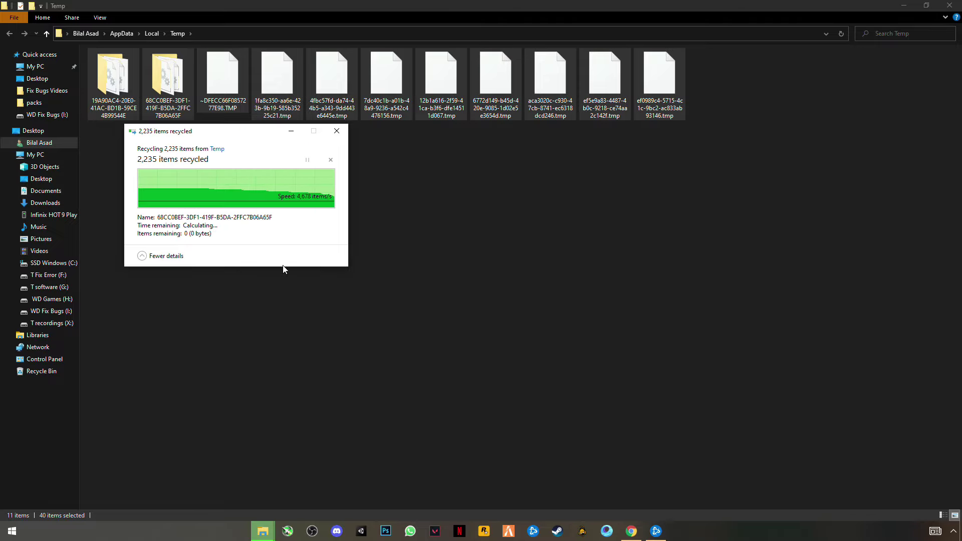
{"action": "left_click", "coordinate": [949, 5]}
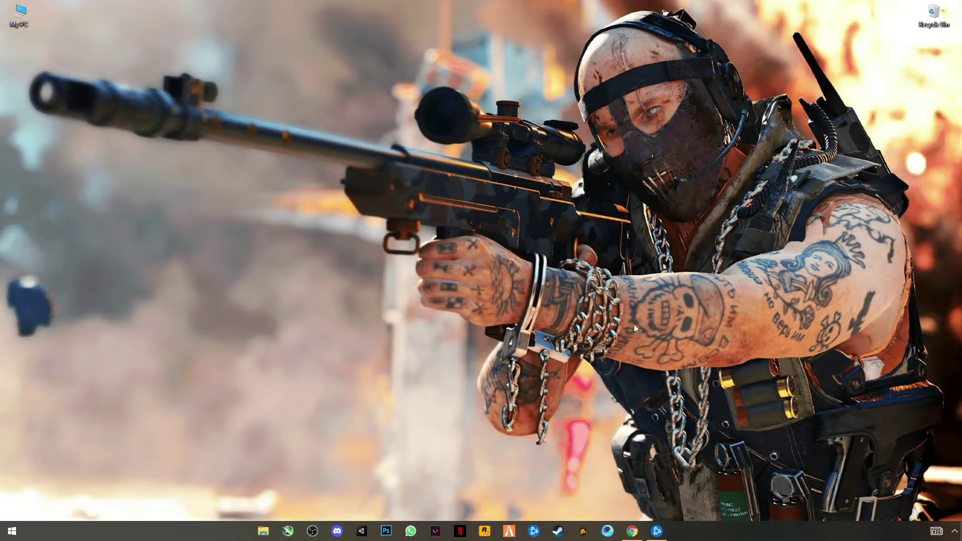
Step: Open the Prefetch folder by running PREFETCH from the Run dialog and grant permanent access to it
{"action": "key", "text": "super"}
{"action": "type", "text": "r"}
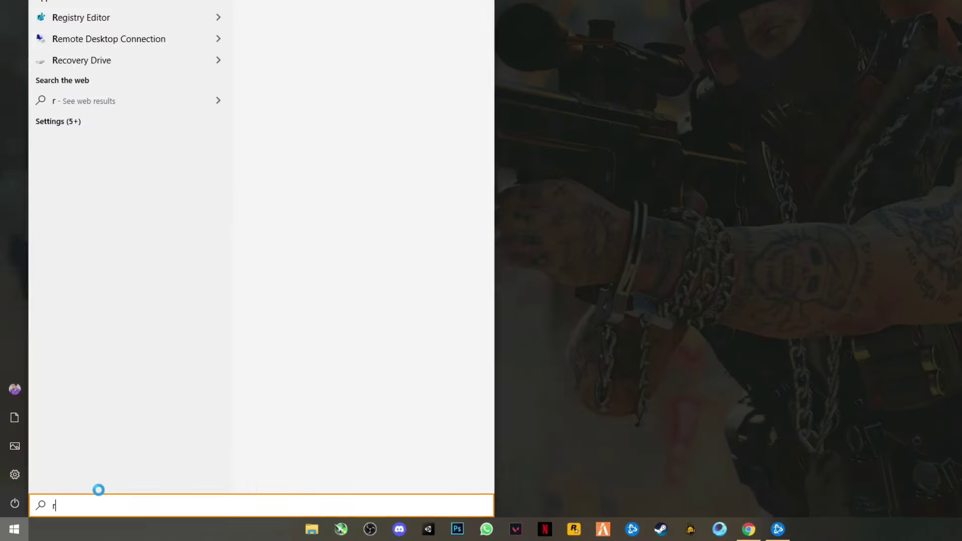
{"action": "type", "text": "un"}
{"action": "key", "text": "Return"}
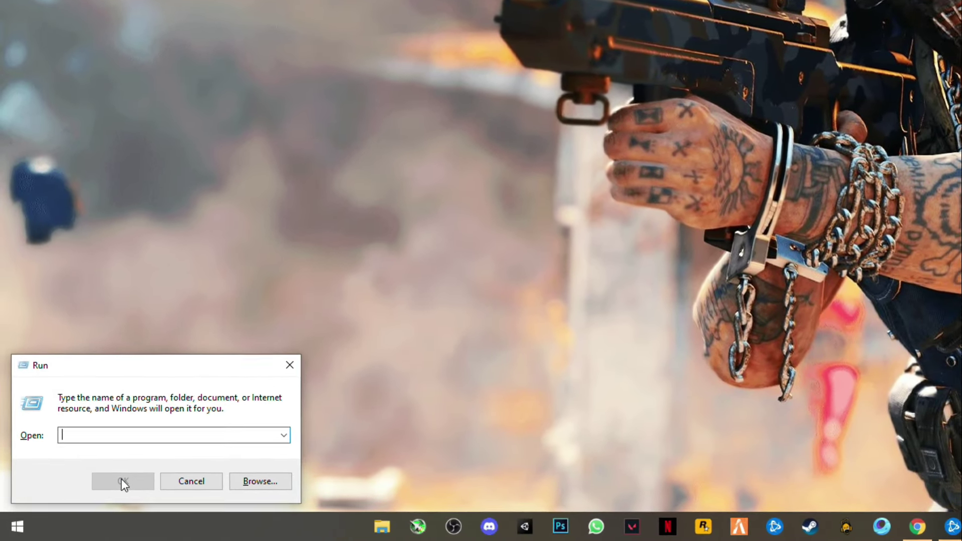
{"action": "type", "text": "PREFET"}
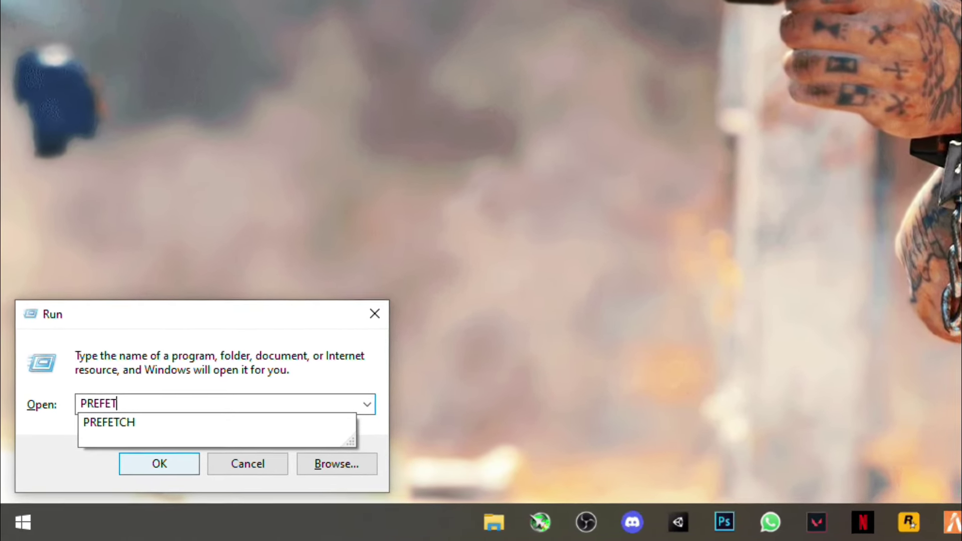
{"action": "type", "text": "CH"}
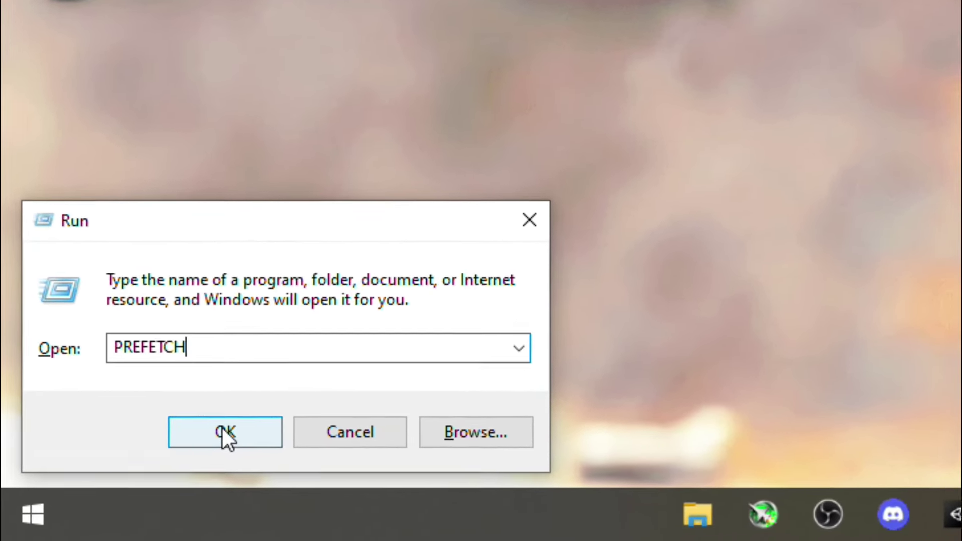
{"action": "left_click", "coordinate": [223, 431]}
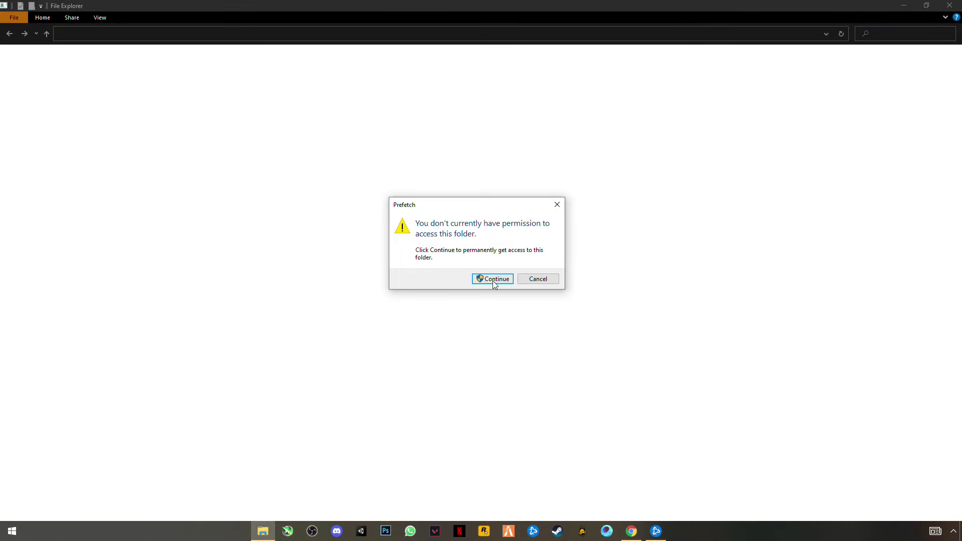
{"action": "left_click", "coordinate": [493, 281]}
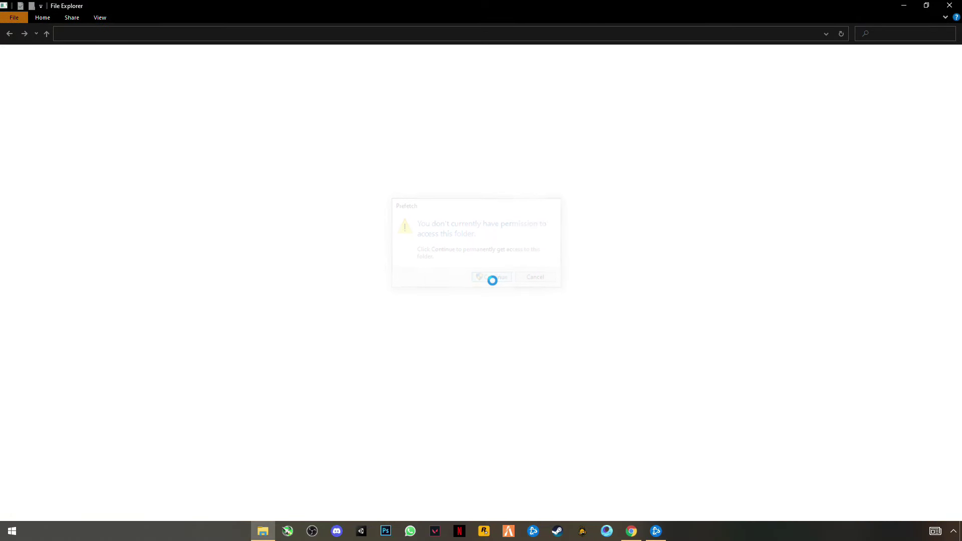
Step: Delete all files in the Prefetch folder, skipping the file in use, and close the folder window
{"action": "left_click_drag", "start_coordinate": [438, 65], "coordinate": [145, 509]}
{"action": "right_click", "coordinate": [173, 398]}
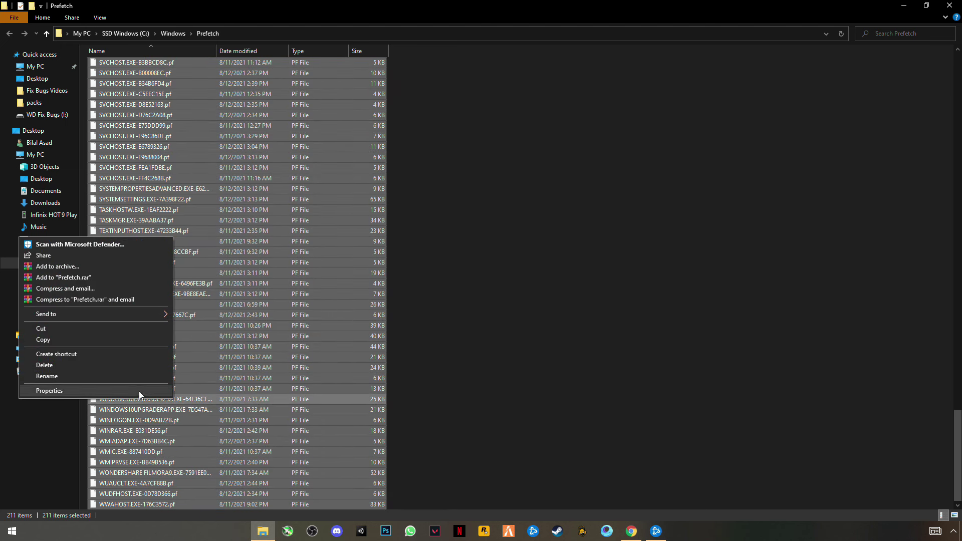
{"action": "left_click", "coordinate": [46, 365]}
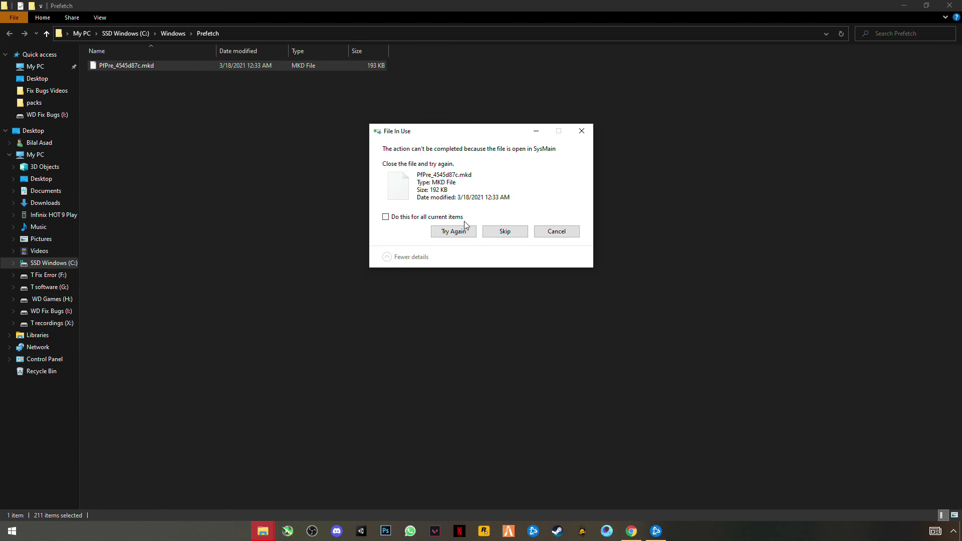
{"action": "left_click", "coordinate": [504, 231]}
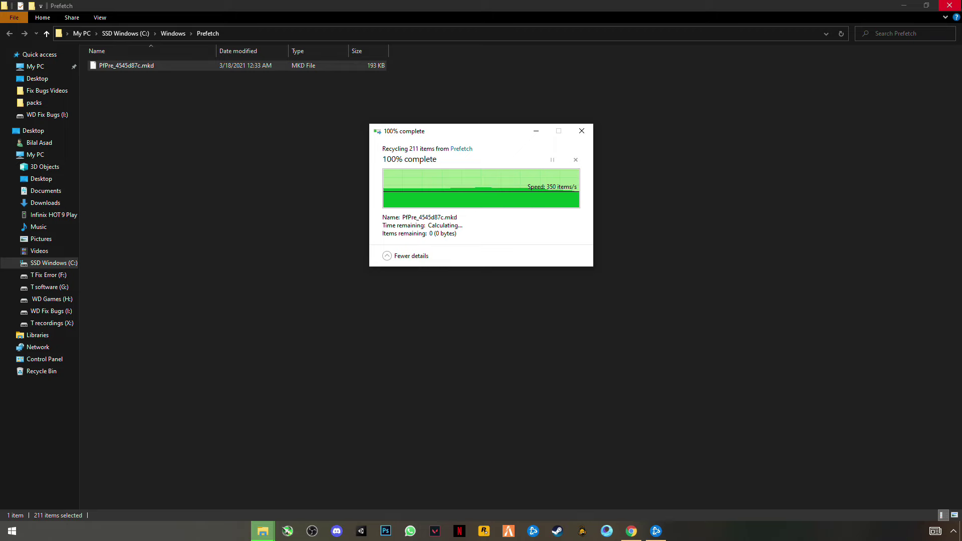
{"action": "left_click", "coordinate": [949, 5]}
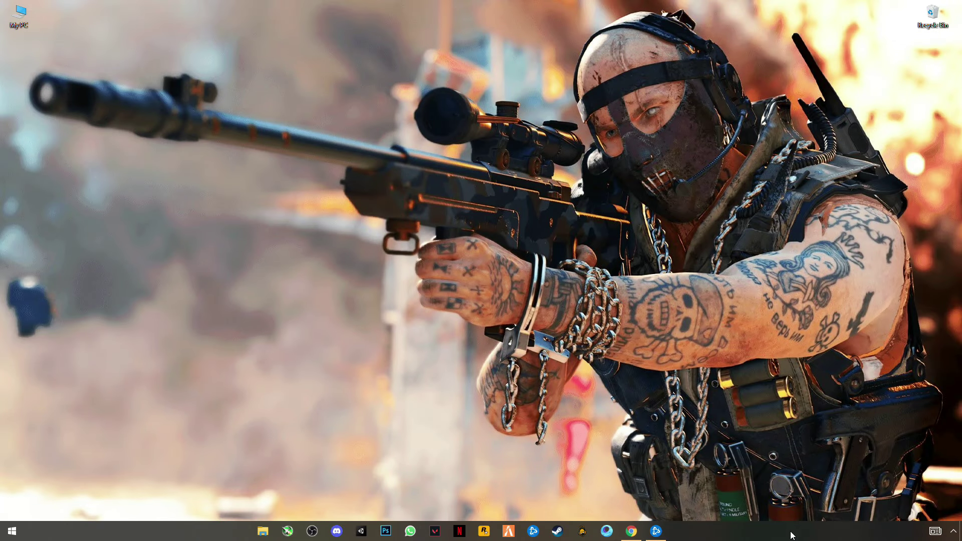
Step: Switch to Chrome, download Windows10Upgrade9252.exe from the Windows 10 upgrade tool page to the Desktop, and close the related tabs
{"action": "left_click", "coordinate": [631, 532]}
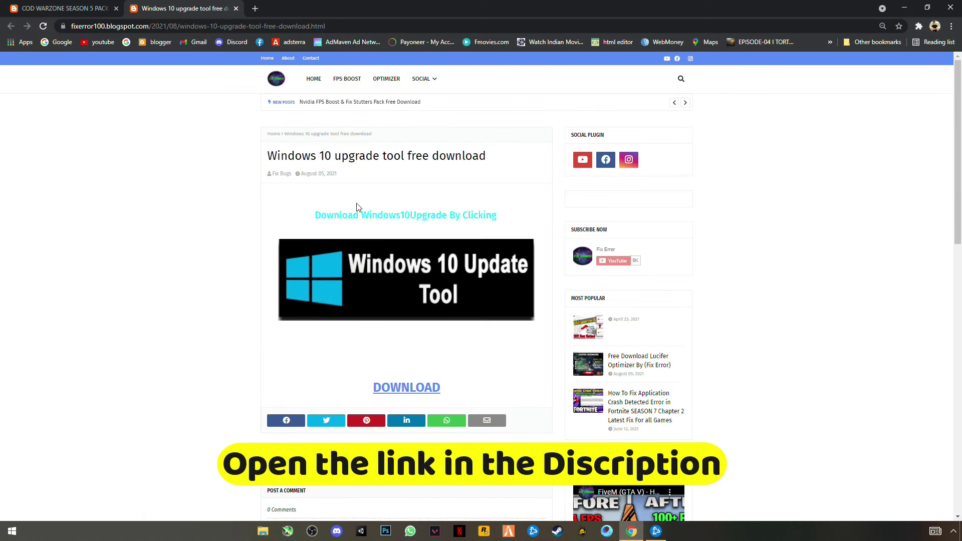
{"action": "left_click_drag", "start_coordinate": [486, 155], "coordinate": [516, 164]}
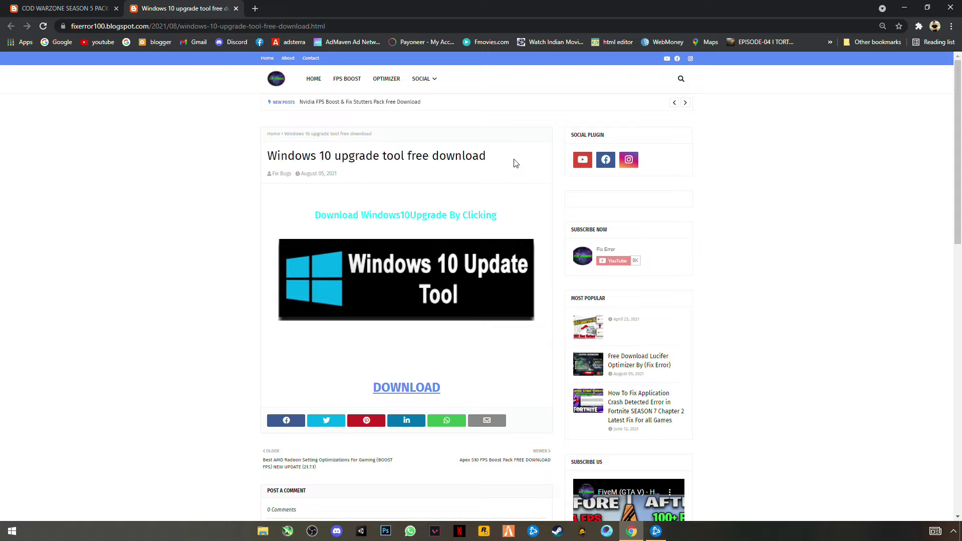
{"action": "left_click", "coordinate": [421, 391]}
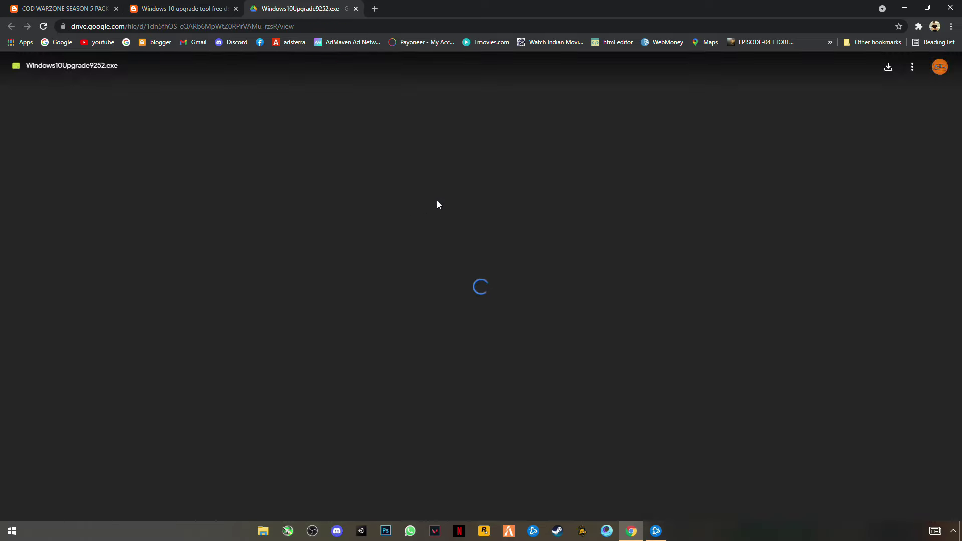
{"action": "left_click", "coordinate": [888, 67]}
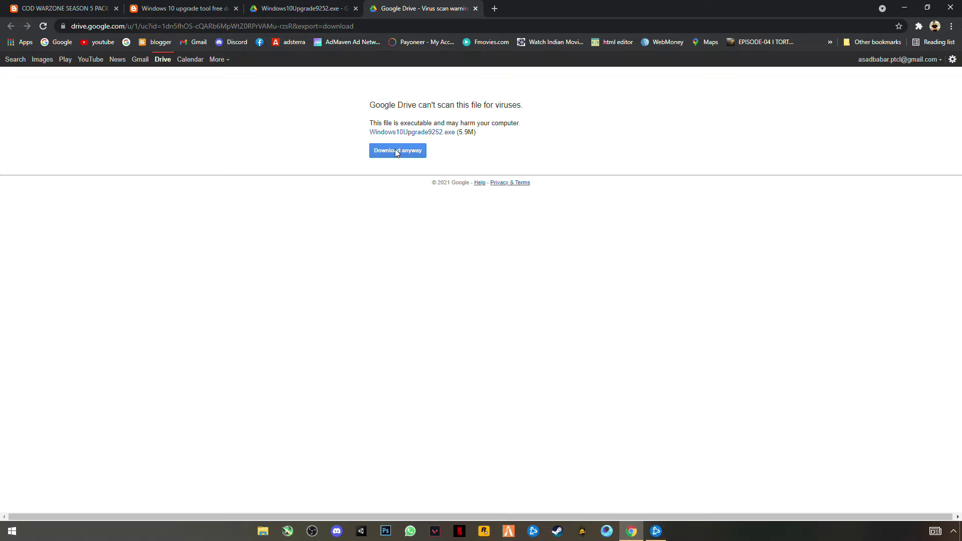
{"action": "left_click", "coordinate": [395, 149]}
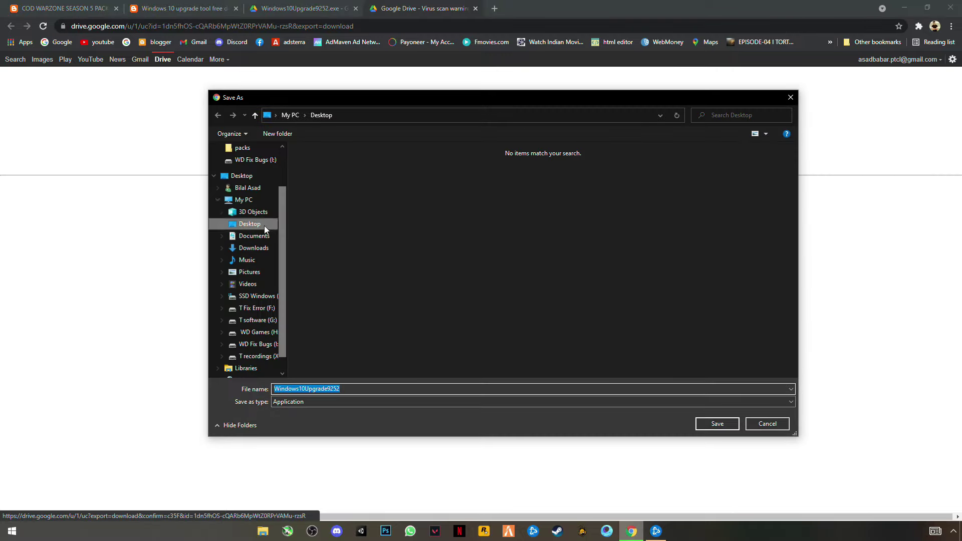
{"action": "left_click", "coordinate": [717, 423]}
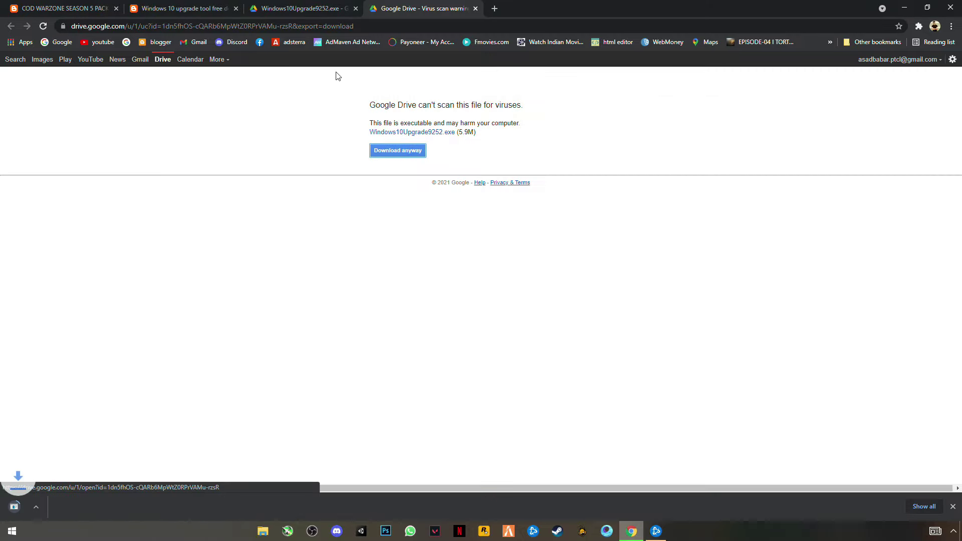
{"action": "left_click", "coordinate": [356, 9]}
{"action": "left_click", "coordinate": [356, 10]}
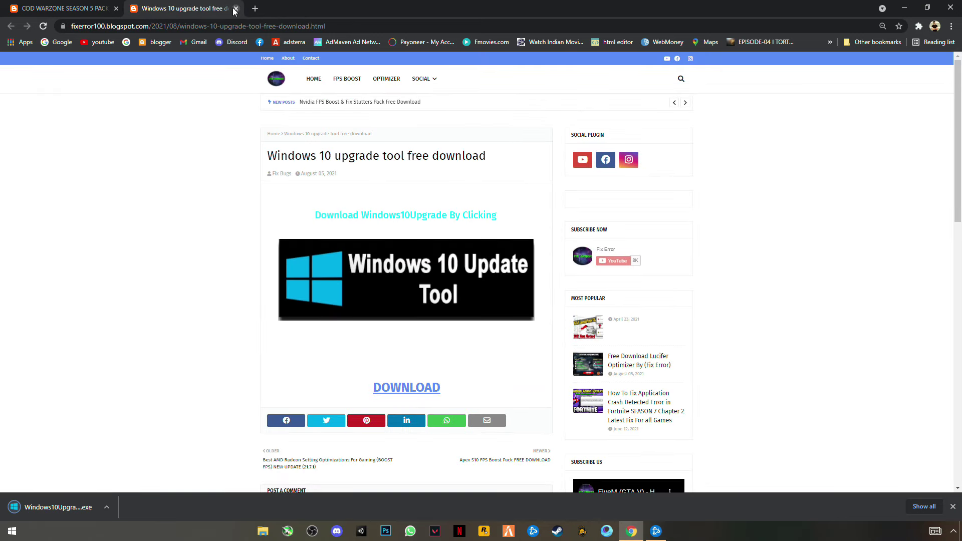
{"action": "left_click", "coordinate": [235, 9]}
Step: Follow STEP 1 on the COD WARZONE SEASON 5 PACK page to open the Fix Error YouTube channel and subscribe to it
{"action": "scroll", "coordinate": [376, 321], "scroll_direction": "down", "scroll_amount": 1}
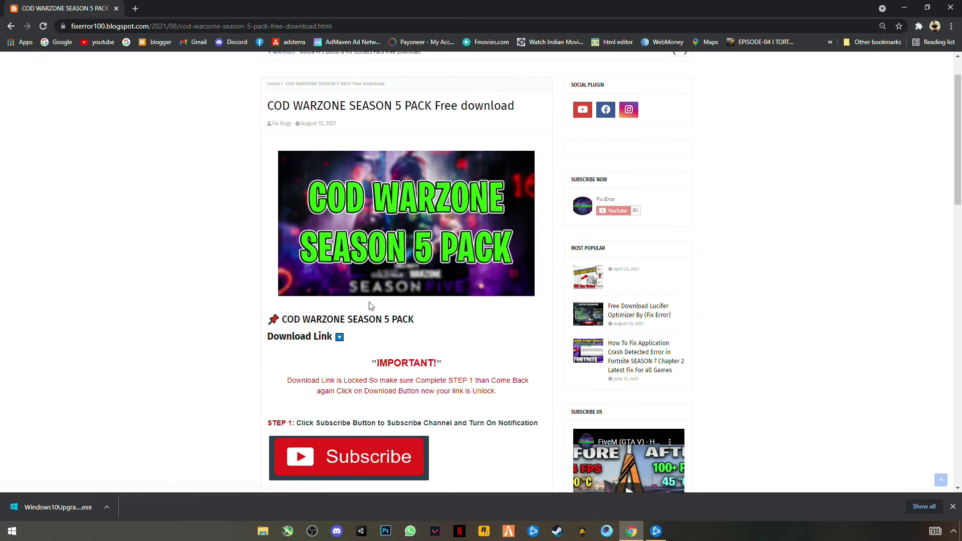
{"action": "left_click_drag", "start_coordinate": [419, 321], "coordinate": [451, 326]}
{"action": "scroll", "coordinate": [466, 331], "scroll_direction": "down", "scroll_amount": 1}
{"action": "scroll", "coordinate": [466, 331], "scroll_direction": "down", "scroll_amount": 2}
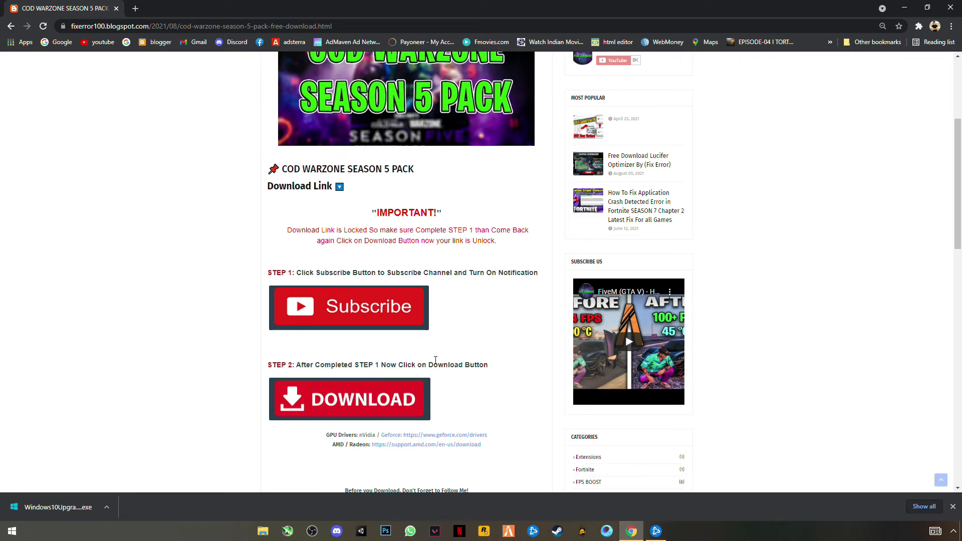
{"action": "left_click", "coordinate": [333, 309]}
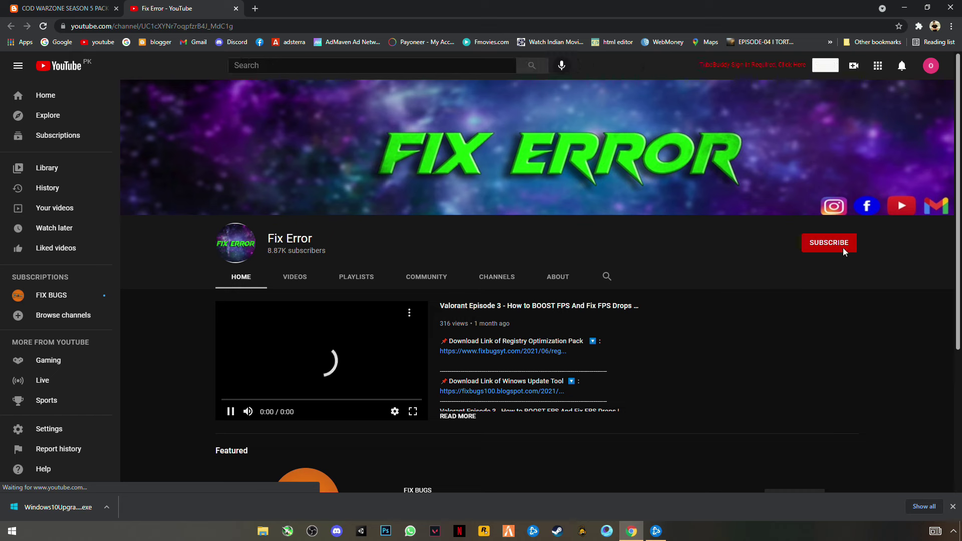
{"action": "left_click", "coordinate": [841, 248]}
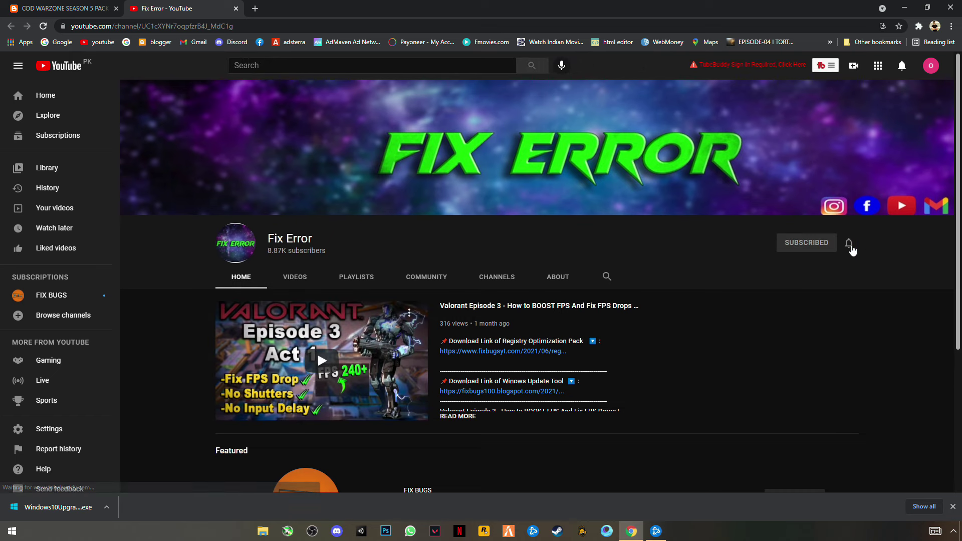